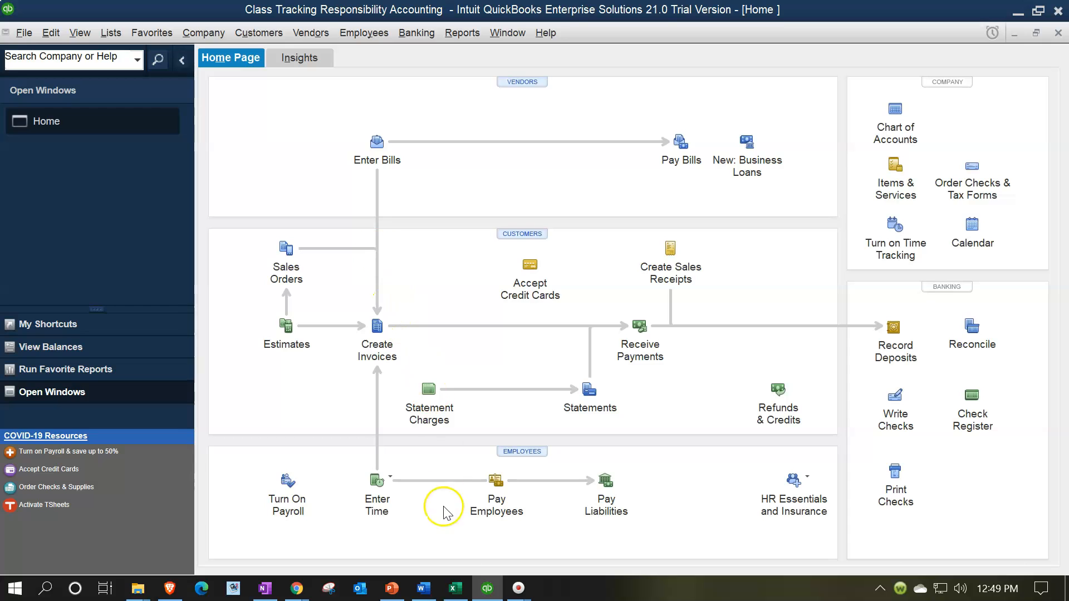
Step: Switch to the Excel expense allocation workbook and examine the Service Dept 1 salaries and supplies direct expenses
click(457, 589)
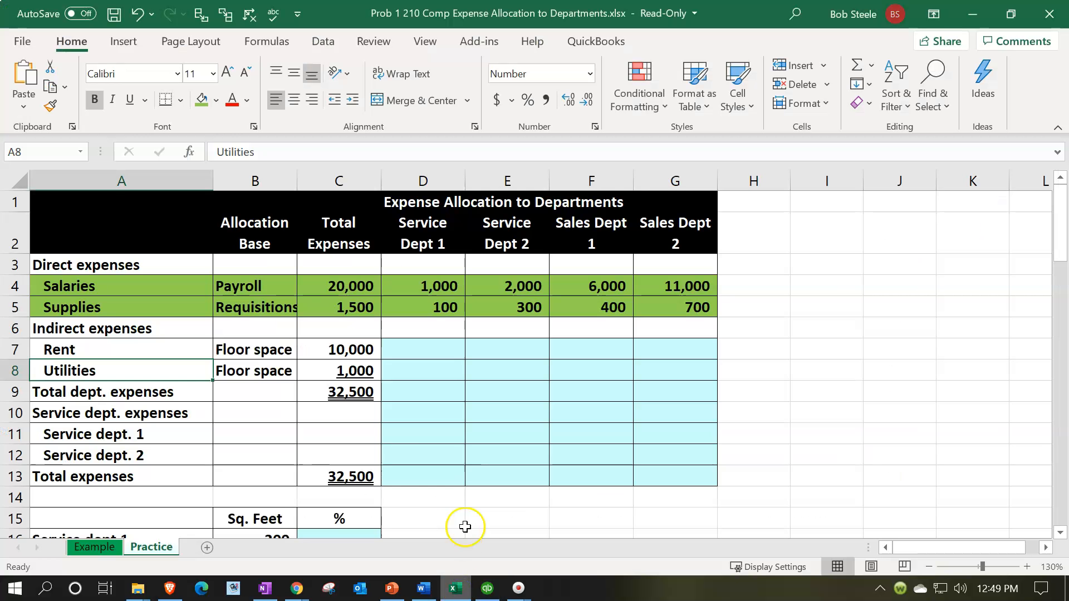
click(470, 498)
click(421, 284)
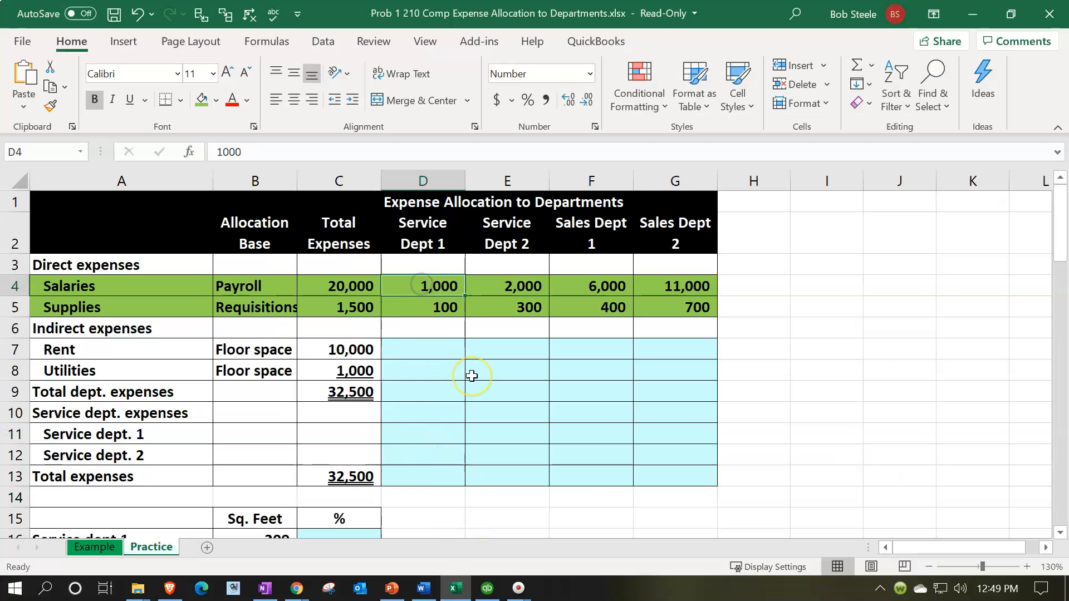
key(Down)
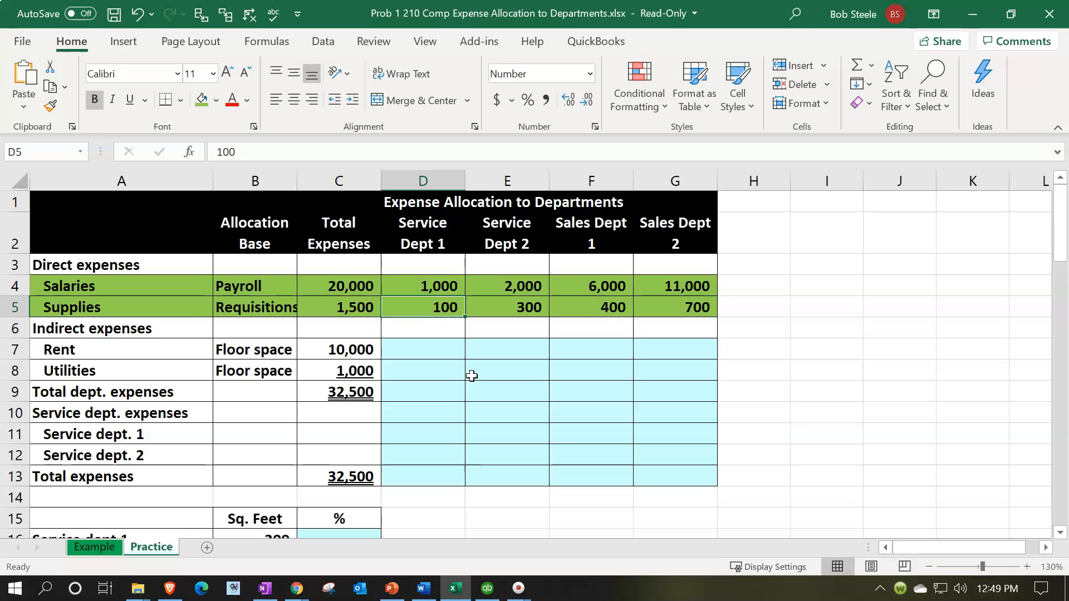
key(Up)
key(Up)
key(Up)
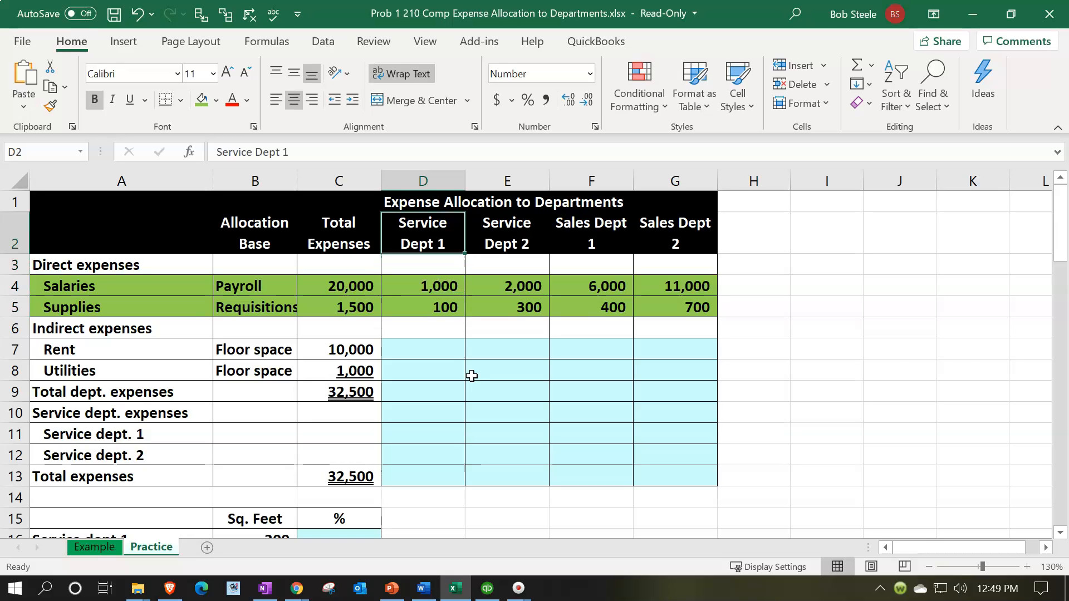
key(Down)
key(Down)
key(Down)
key(Down)
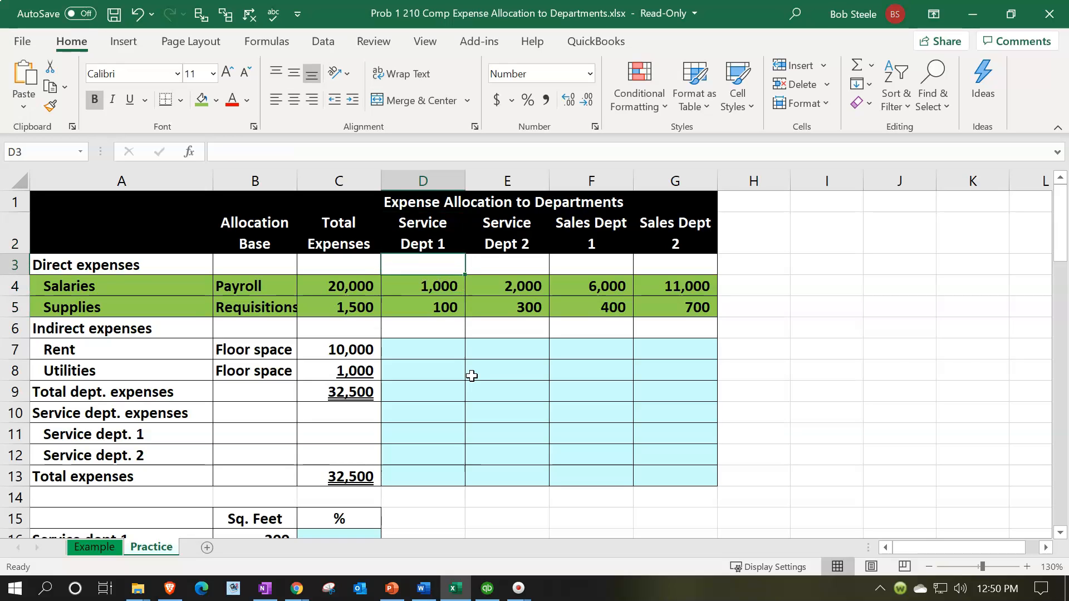
Step: Examine the rent and utilities indirect expense rows, their allocation base and their unallocated department cells
key(Left)
key(Left)
key(Left)
key(Down)
key(Down)
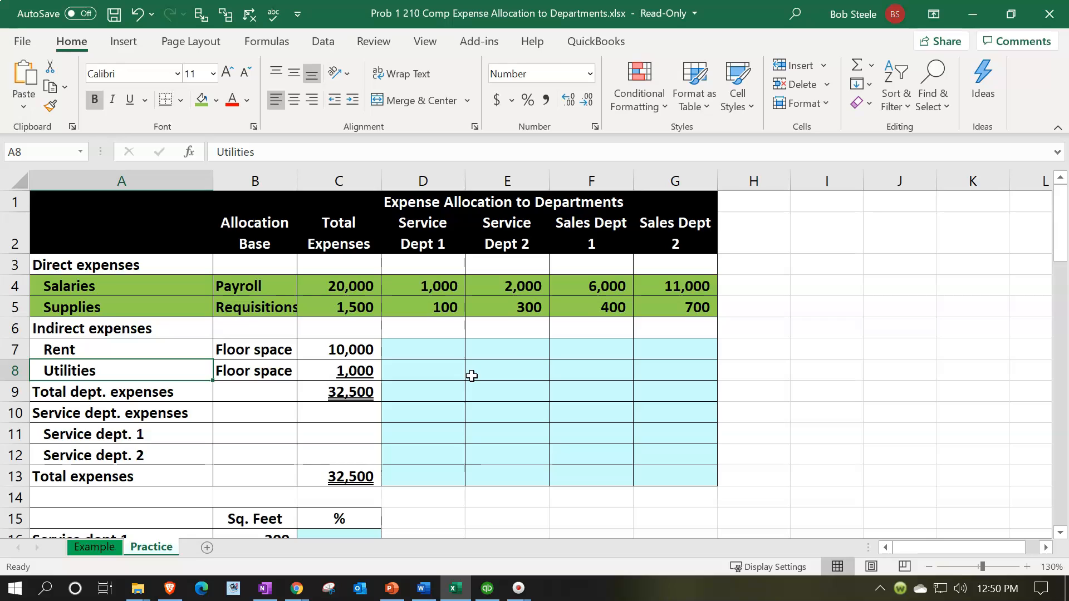
key(Right)
key(Right)
key(Right)
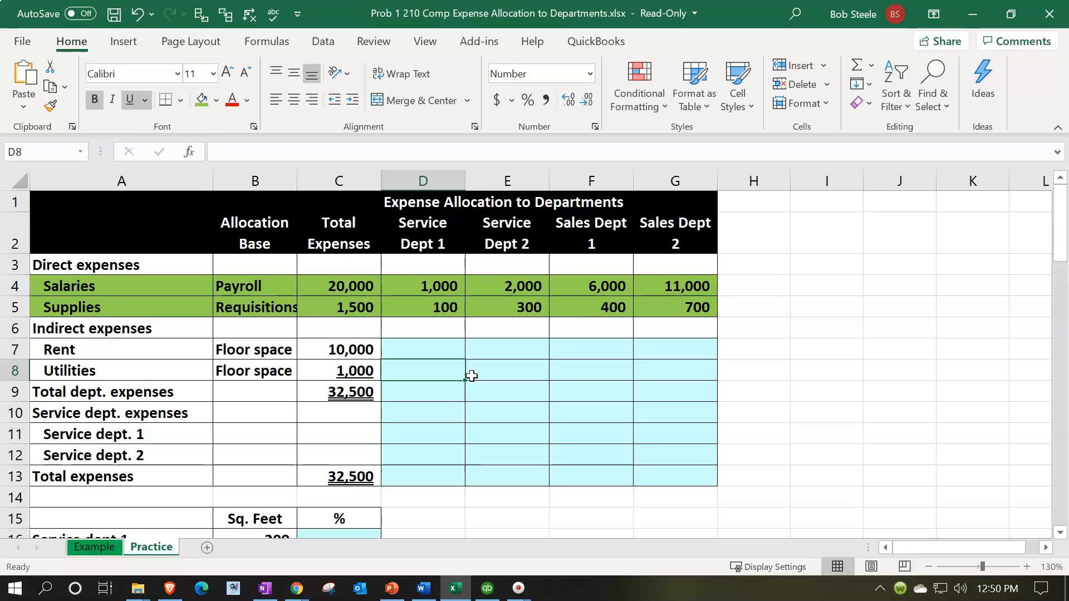
click(450, 350)
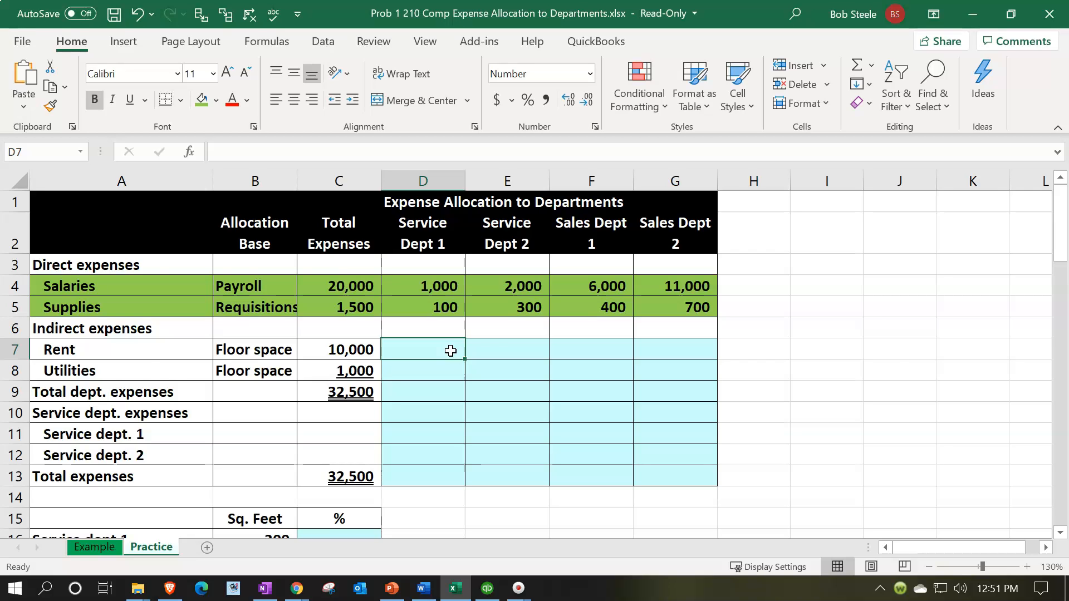
Step: Review the square footage of each service and sales department in the floor space table
scroll(450, 351, down, 2)
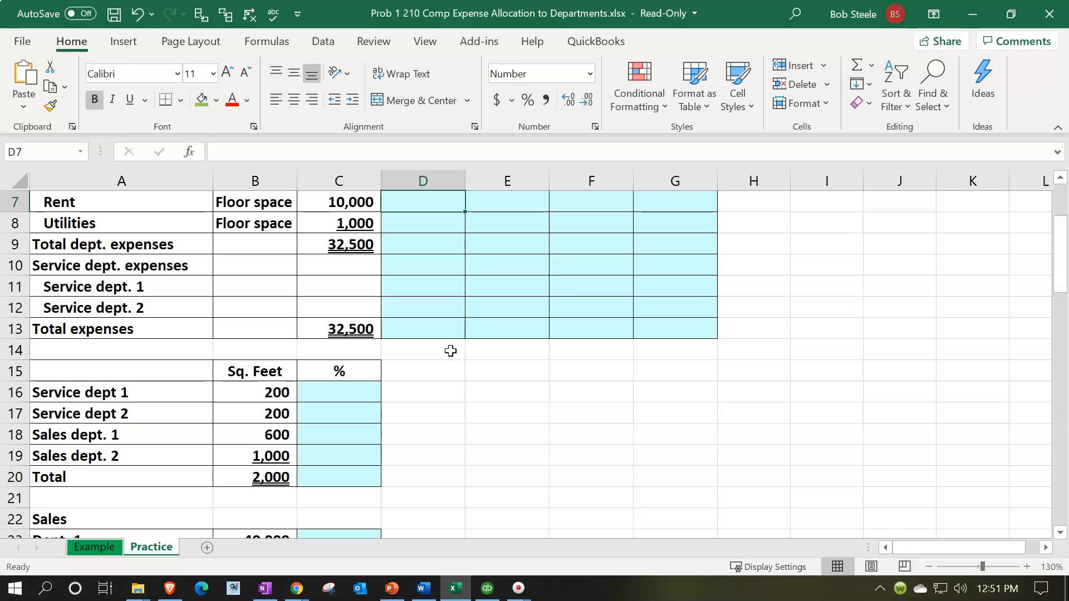
click(352, 392)
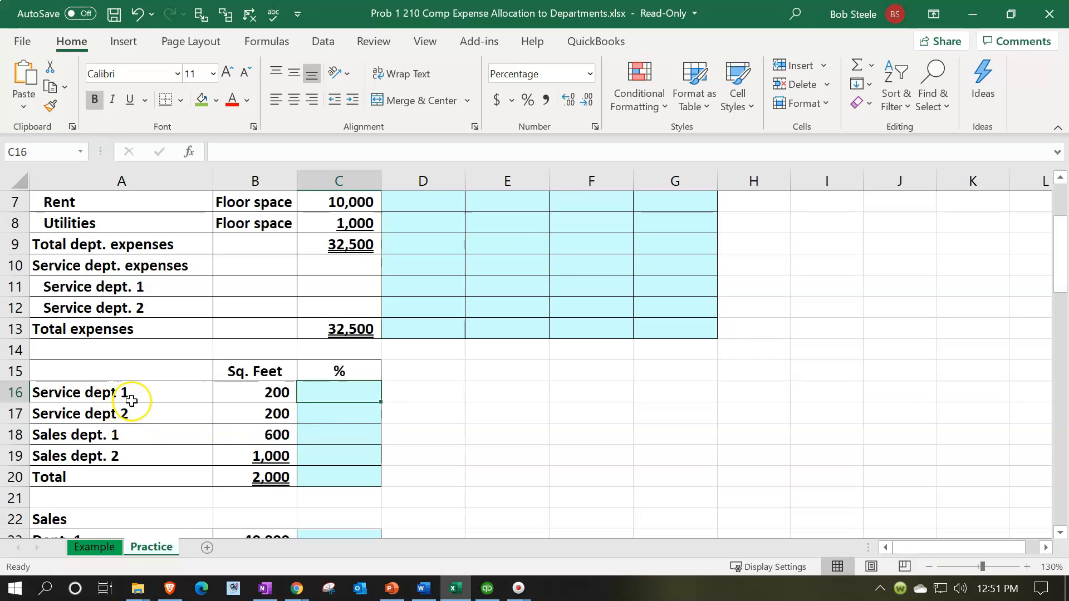
click(239, 392)
key(Down)
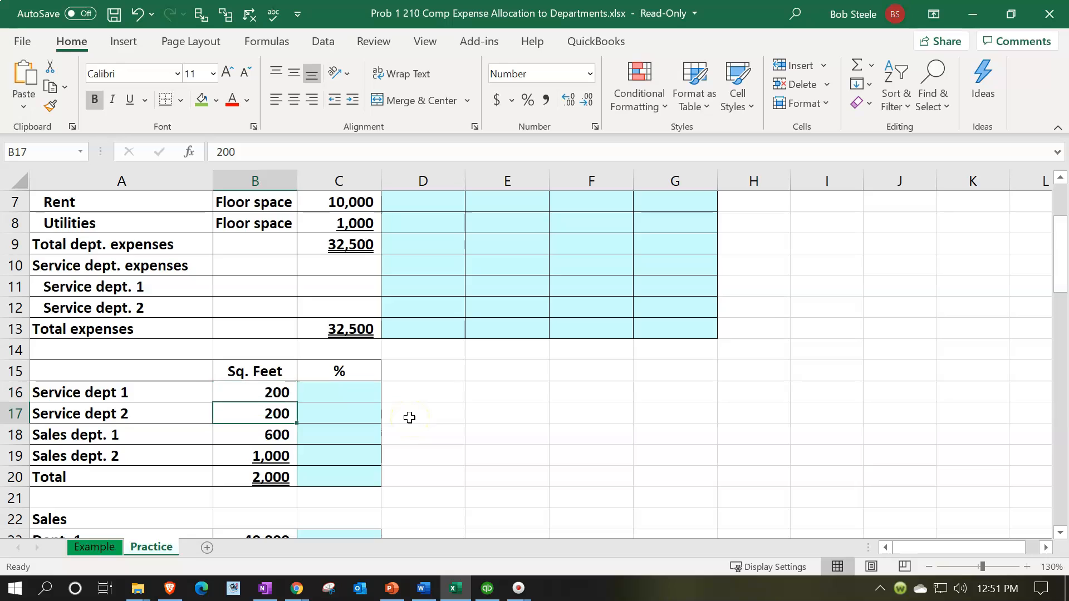
key(Down)
key(Down)
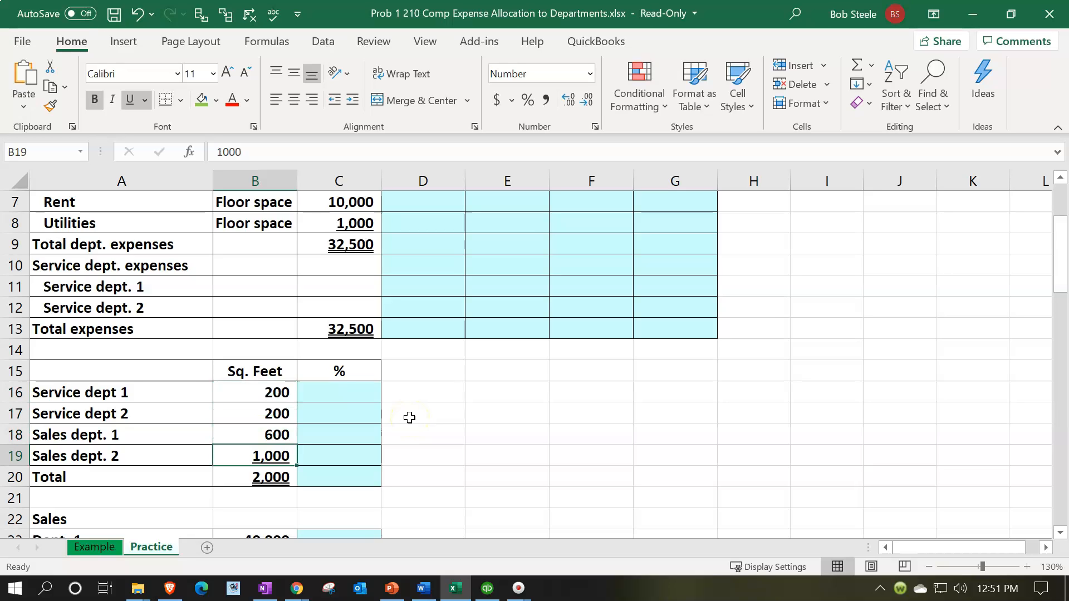
Step: Calculate Service dept 1's share of total square feet in C16 with the formula =B16/B20
key(Right)
key(Up)
key(Up)
key(Up)
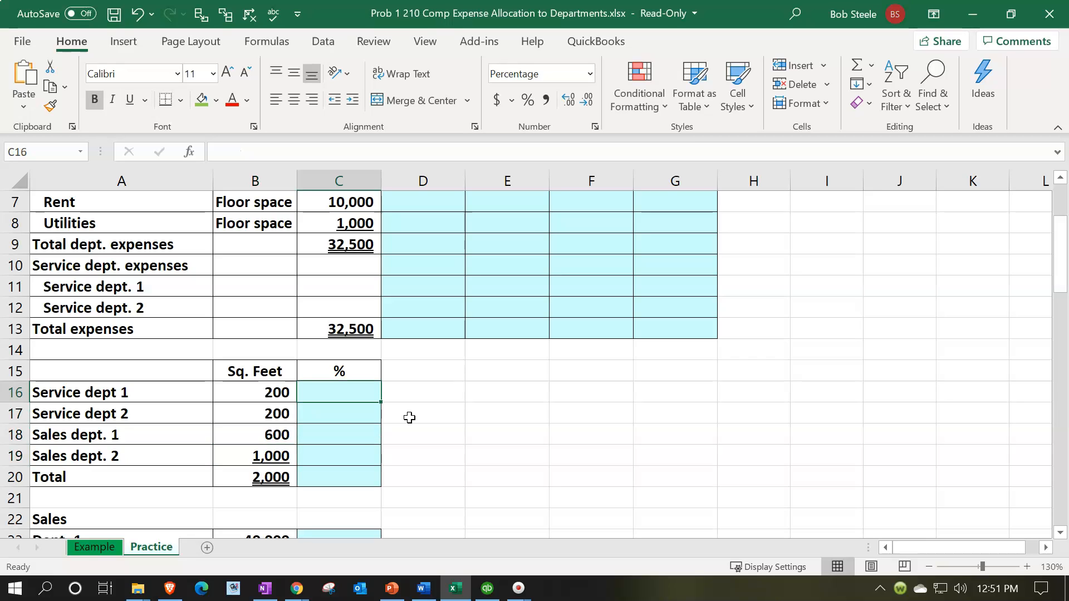
text(=)
key(Left)
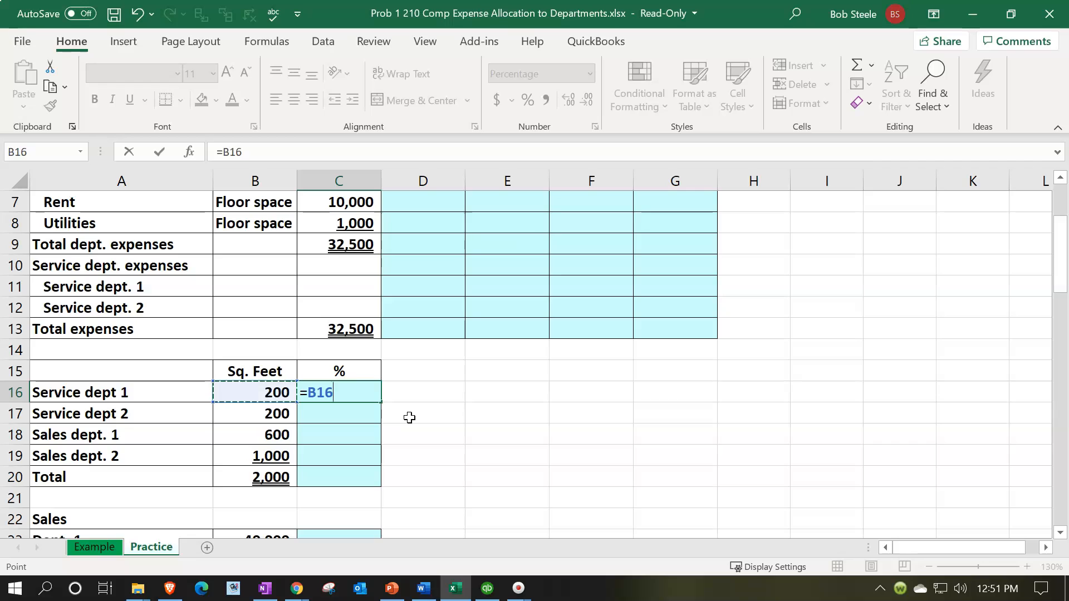
text(/)
key(Down)
key(Down)
key(Down)
key(Down)
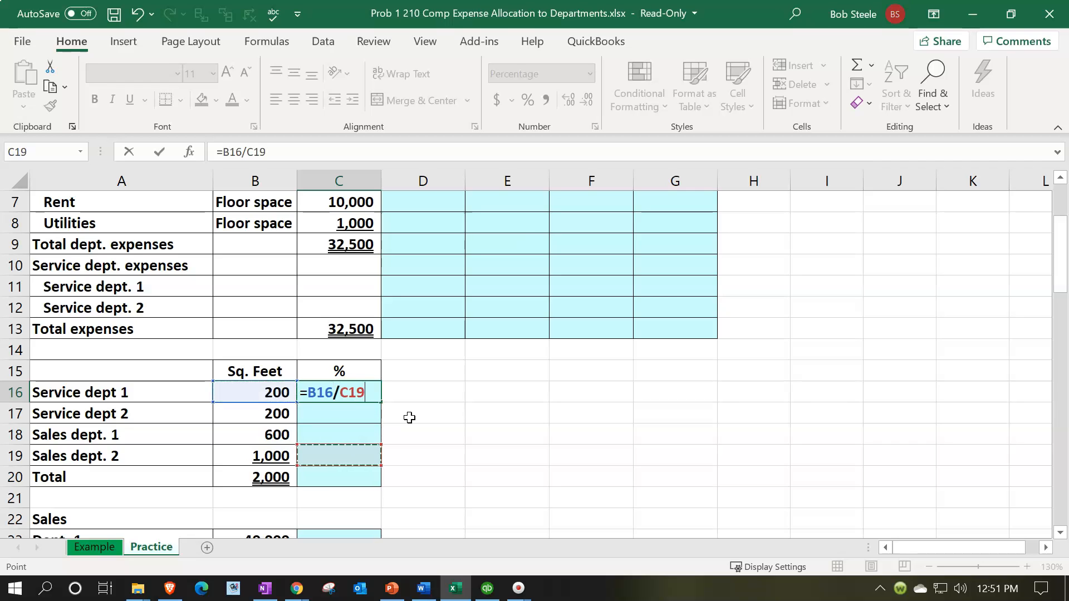
key(Left)
key(Return)
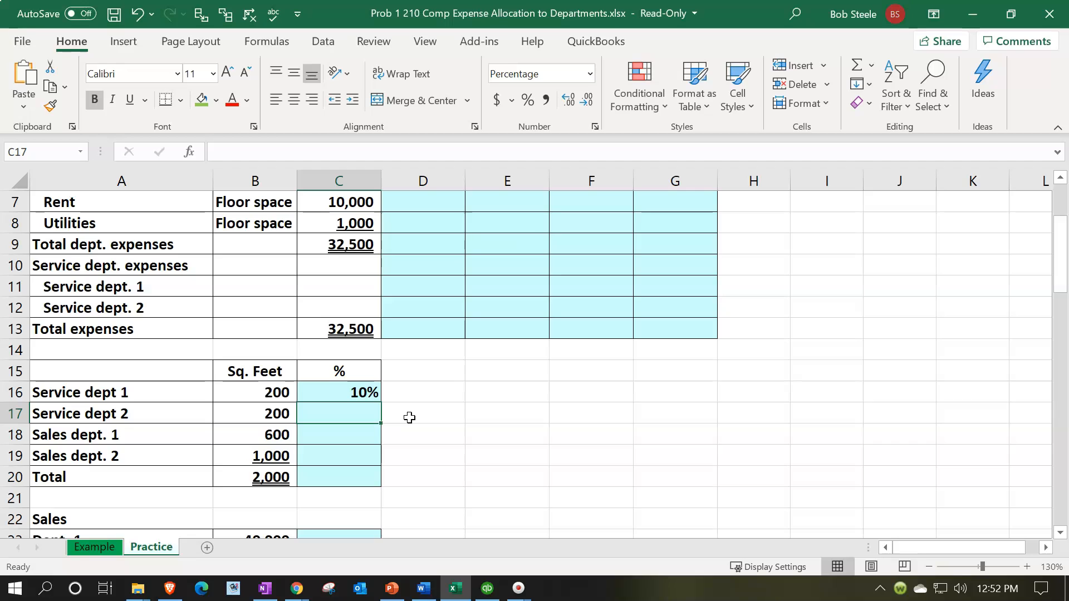
Step: Calculate Service dept 2's share of total square feet in C17 with the formula =B17/B20
text(=)
key(Left)
text(/)
key(Down)
key(Down)
key(Left)
key(Return)
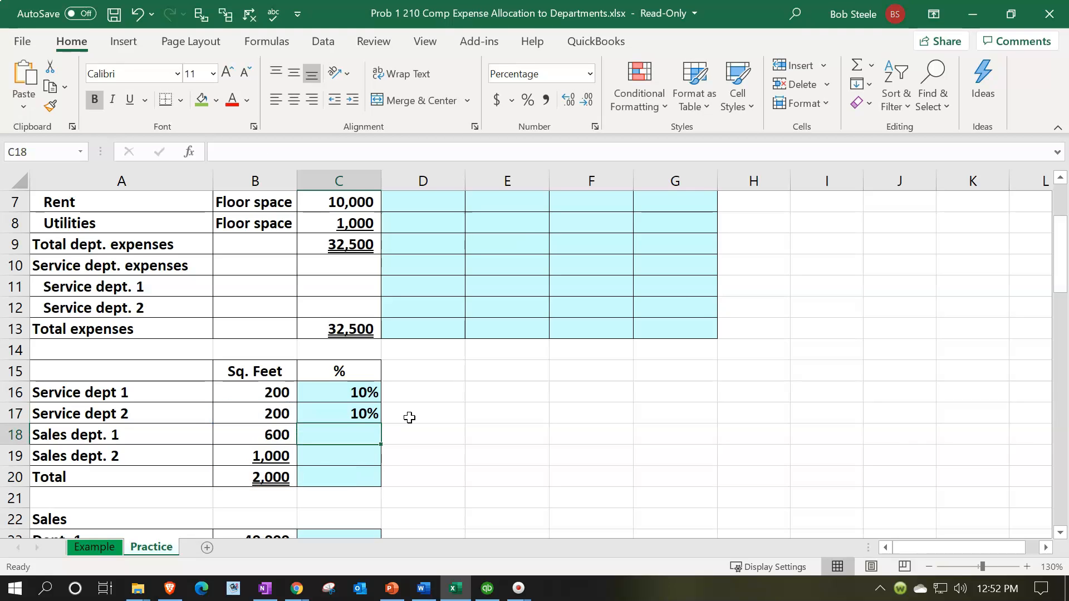
Step: Calculate Sales dept. 1's share of total square feet in C18 with the formula =B18/B20
text(=)
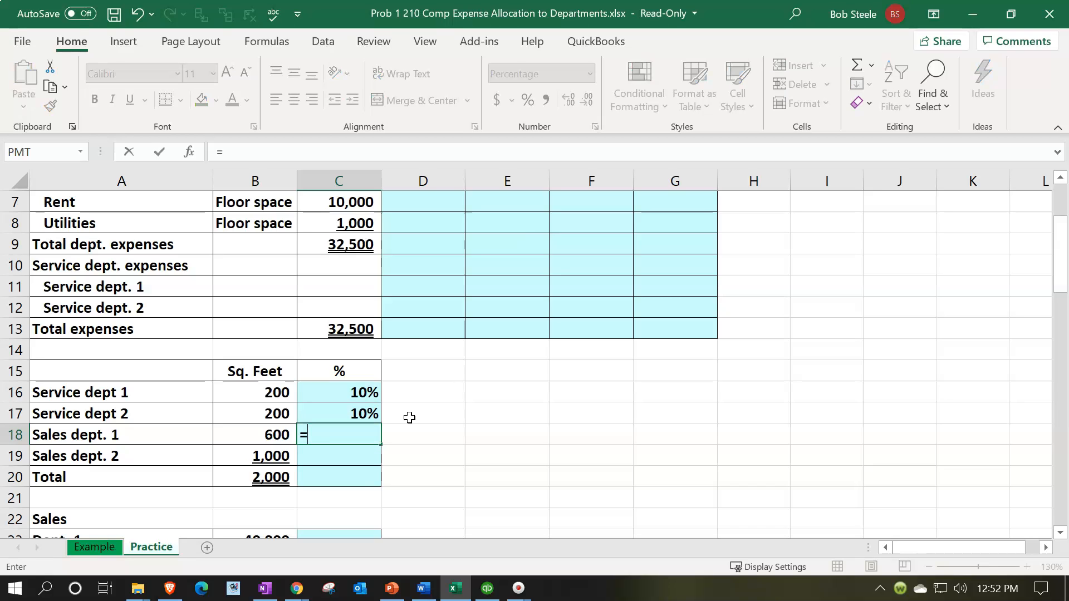
key(Left)
text(/)
key(Down)
key(Down)
key(Left)
key(Return)
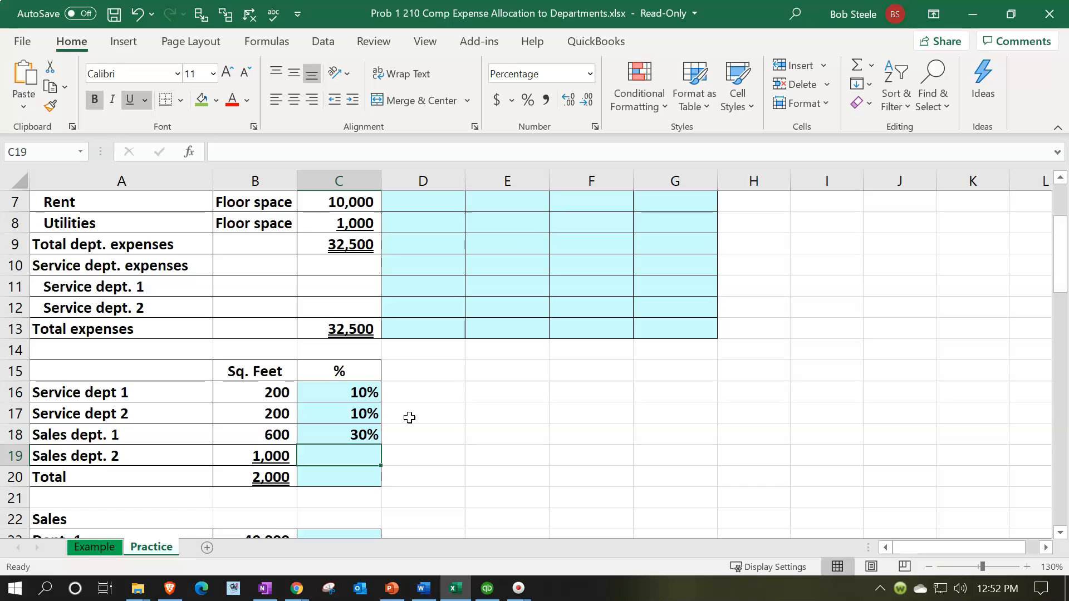
Step: Calculate Sales dept. 2's share of total square feet in C19 with the formula =B19/B20
text(=)
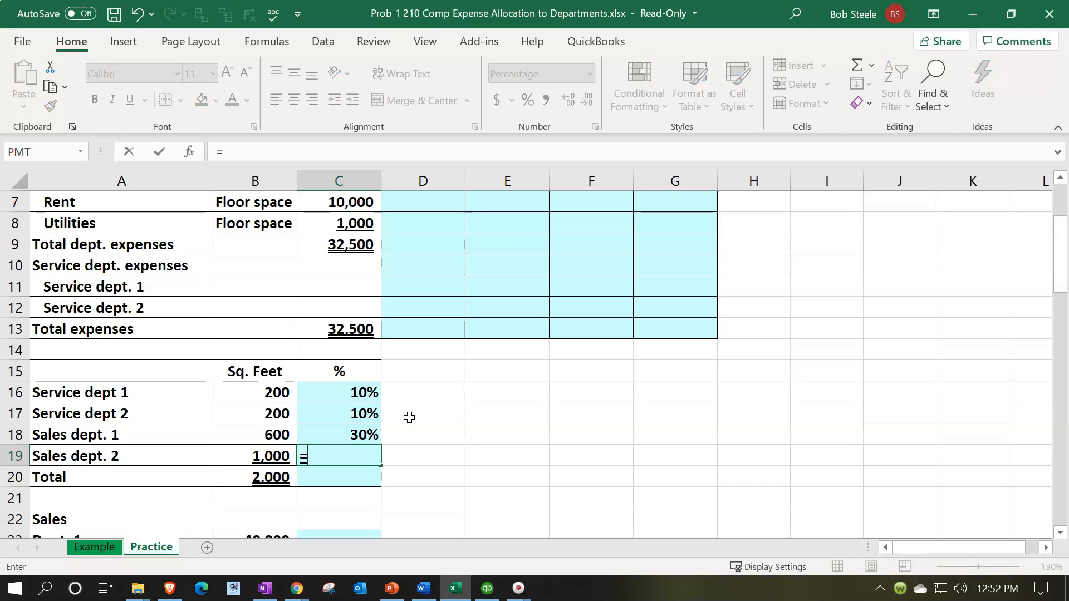
key(Left)
text(/)
key(Down)
key(Left)
key(Return)
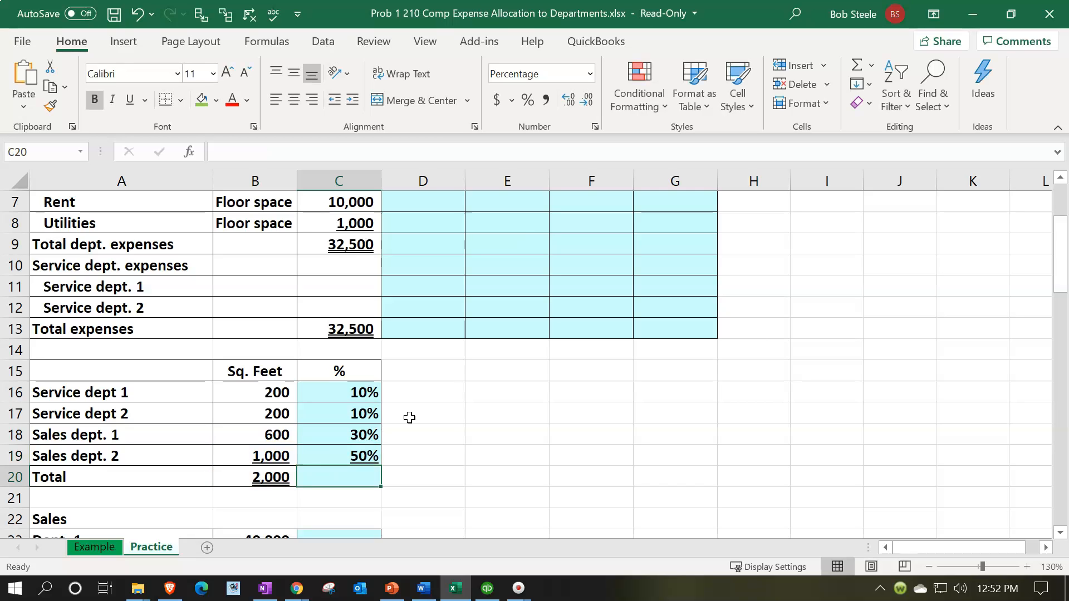
Step: Total the department percentages in C20 with a SUM of C16:C19
text(=sum)
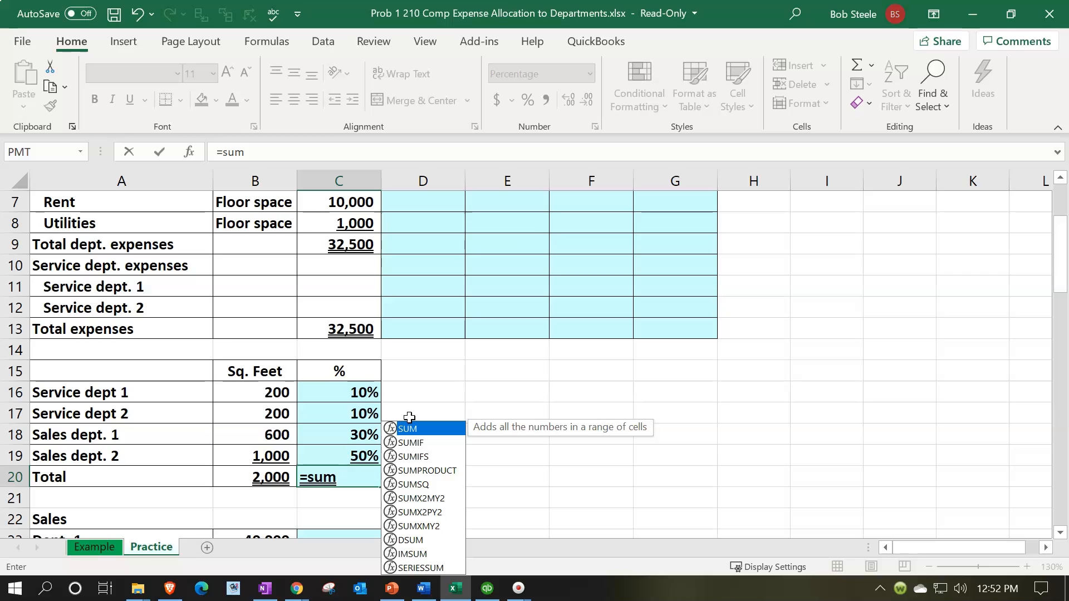
text(()
key(Up)
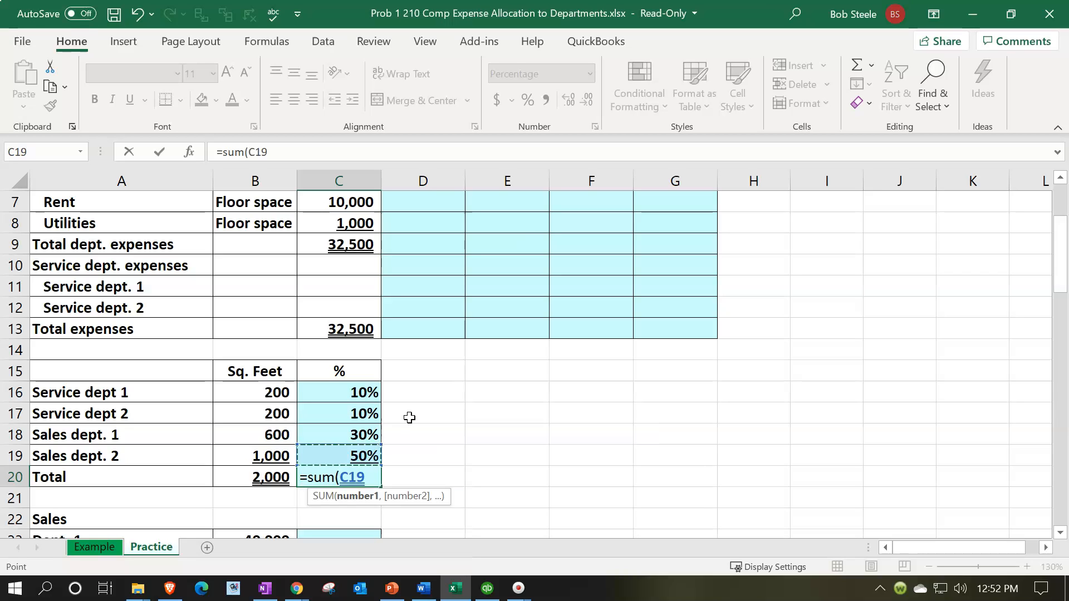
key(shift+Up)
key(shift+Up)
key(shift+Up)
key(Return)
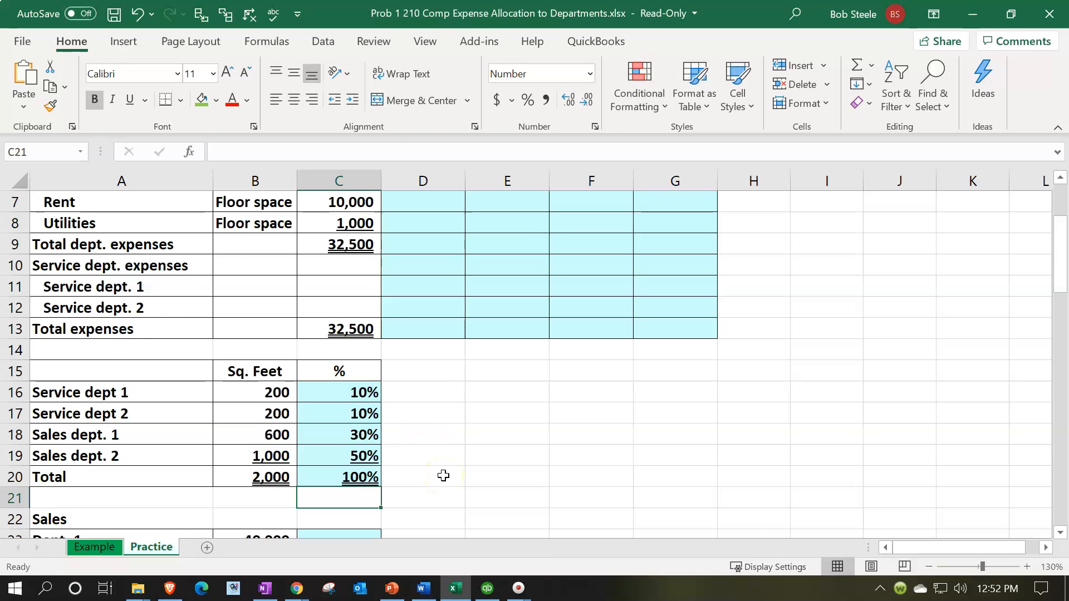
Step: Allocate rent to Service Dept 1 in D7 by multiplying total rent by its floor space percentage, =C7*C16
scroll(444, 476, up, 2)
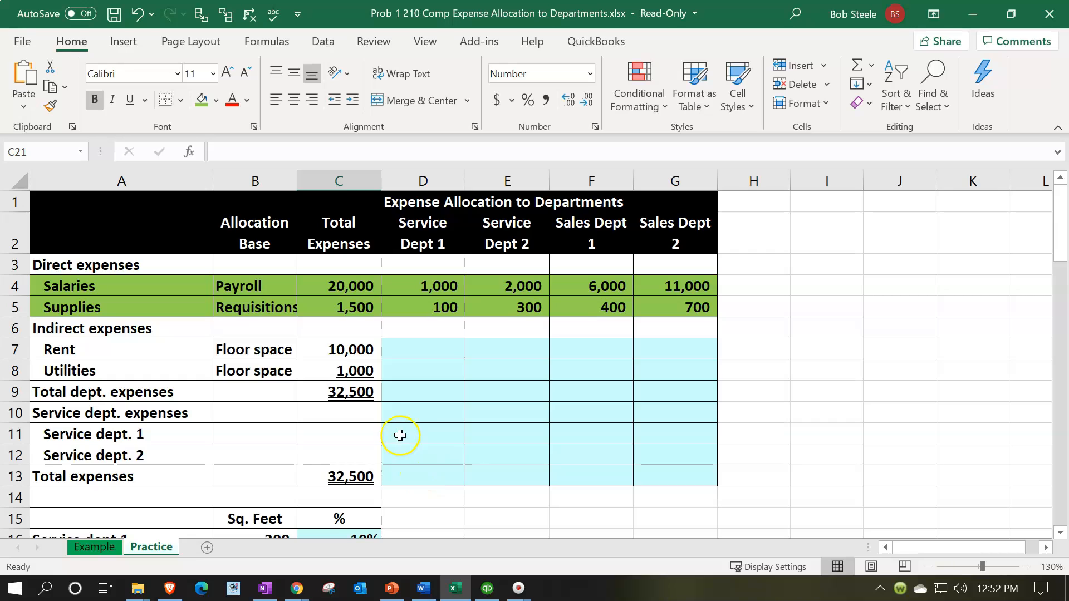
click(406, 353)
scroll(406, 353, down, 1)
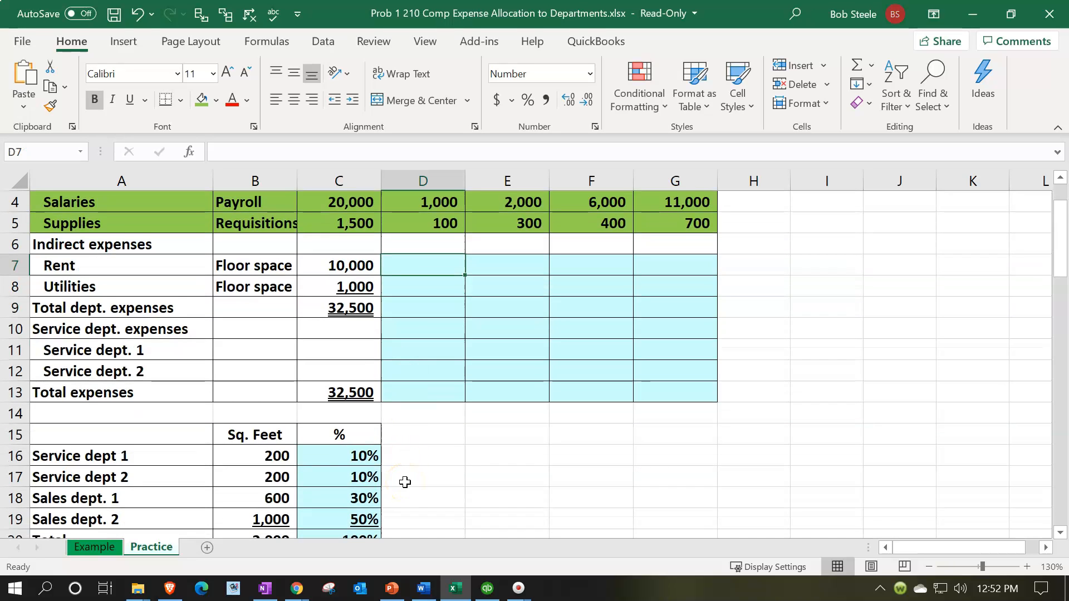
scroll(405, 482, down, 1)
scroll(405, 482, up, 2)
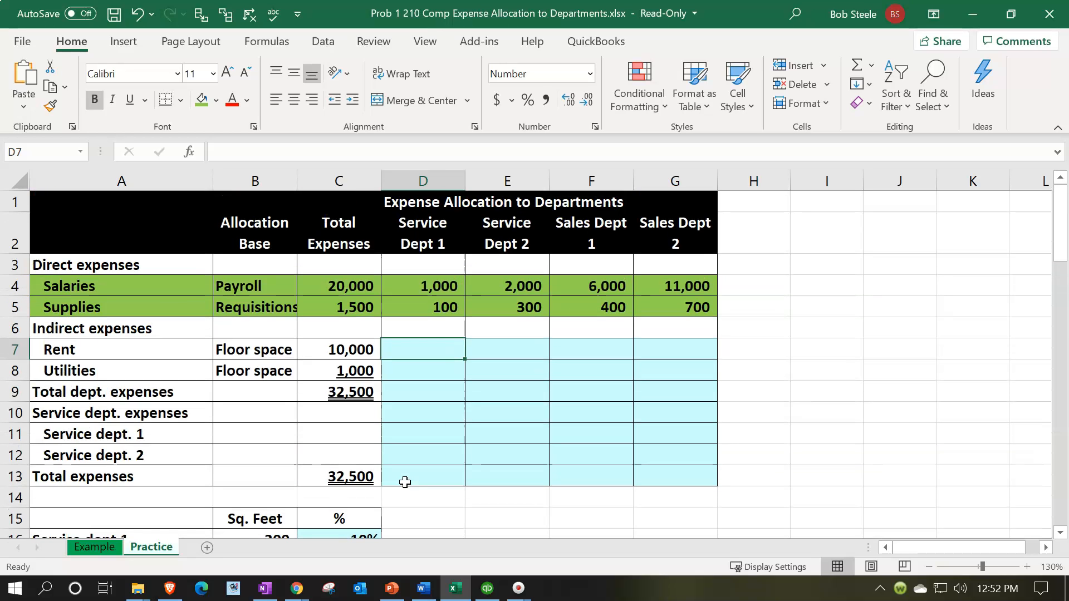
text(=)
key(Left)
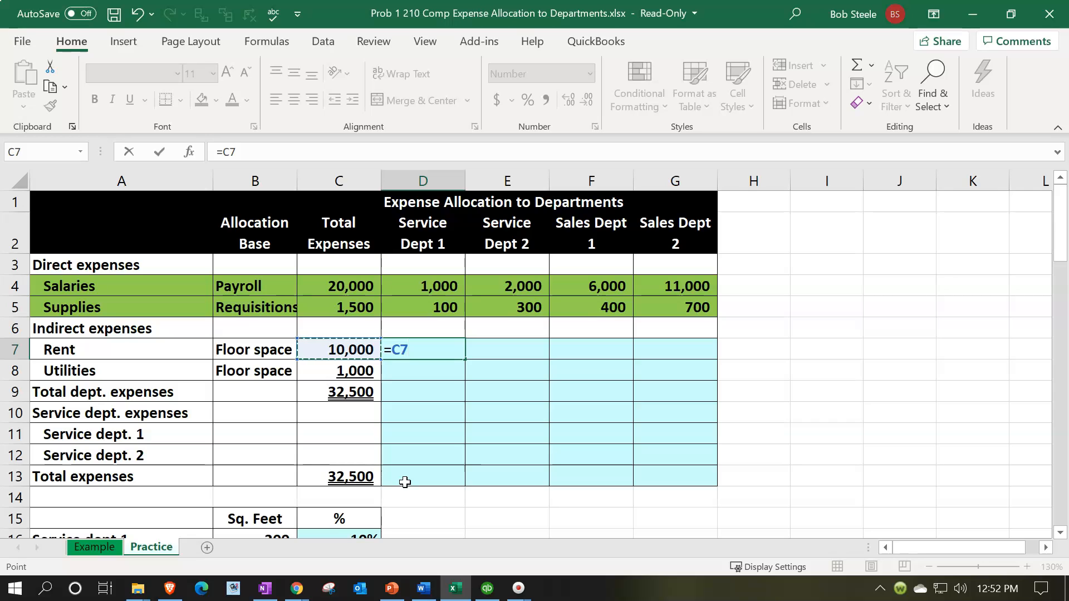
text(*)
scroll(405, 482, down, 1)
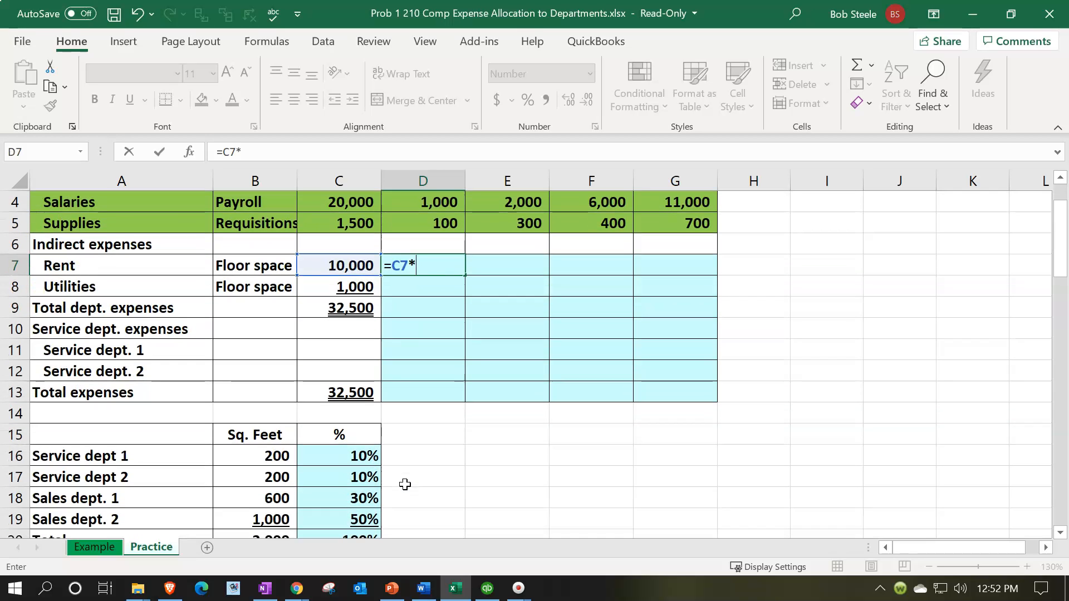
click(363, 461)
key(Tab)
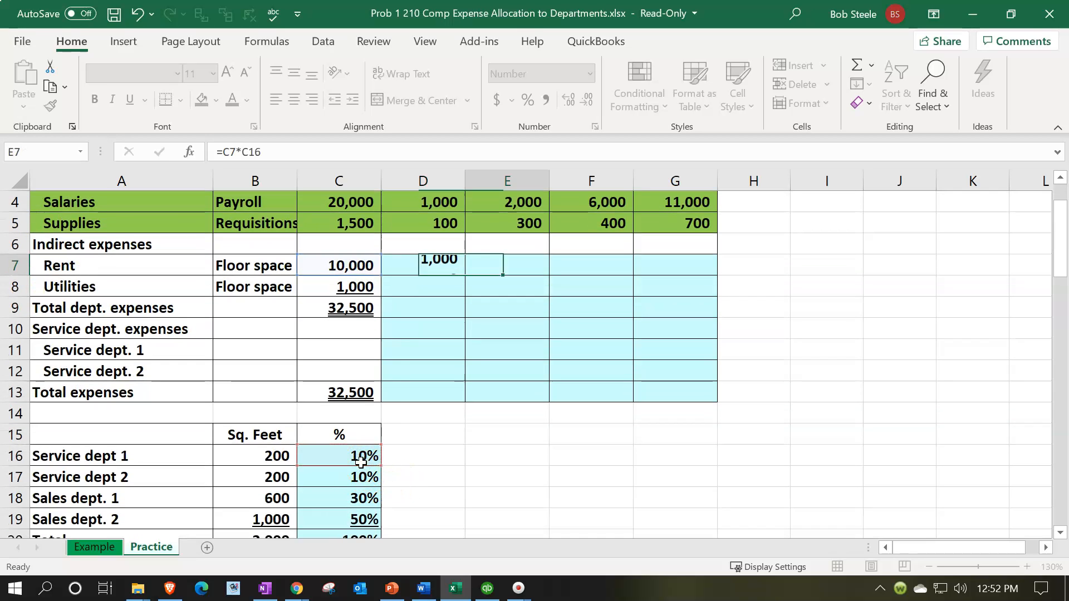
Step: Allocate rent to Service Dept 2 in E7 by multiplying total rent by its floor space percentage, =C7*C17
scroll(361, 462, up, 1)
text(=)
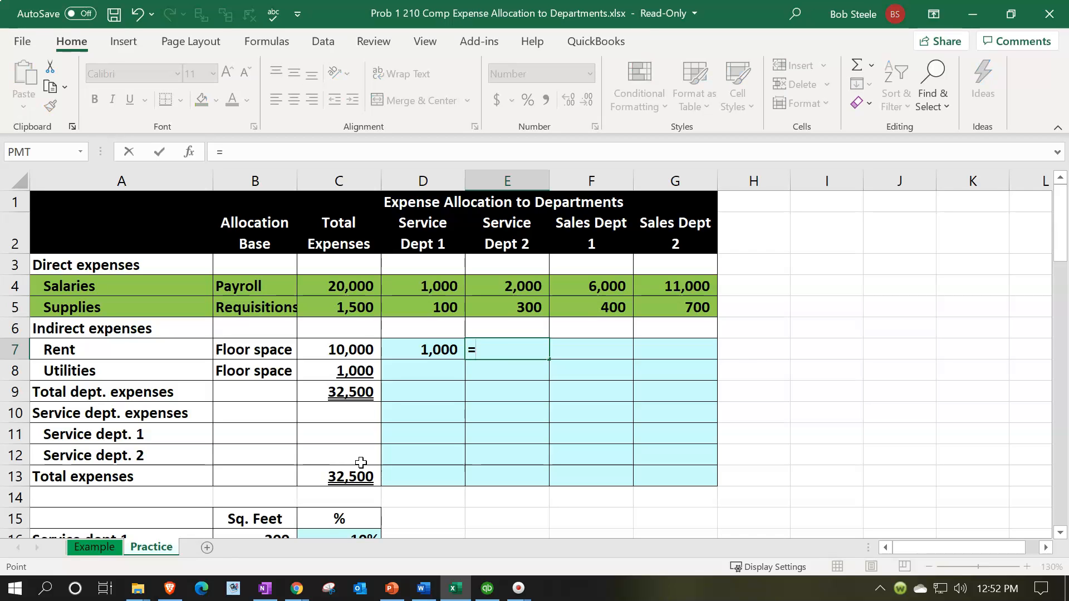
key(Left)
key(Left)
text(*)
scroll(362, 470, down, 1)
scroll(363, 477, down, 1)
click(364, 482)
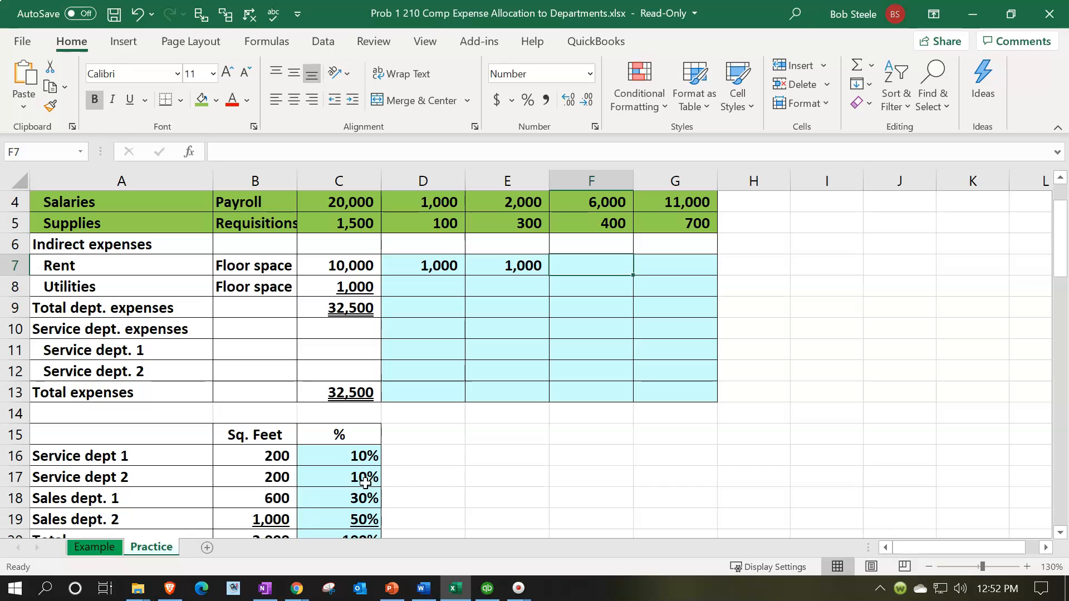
Step: Allocate rent to Sales Dept 1 in F7 with the formula =C7*C18
text(=)
key(Left)
key(Left)
key(Left)
text(*)
click(364, 500)
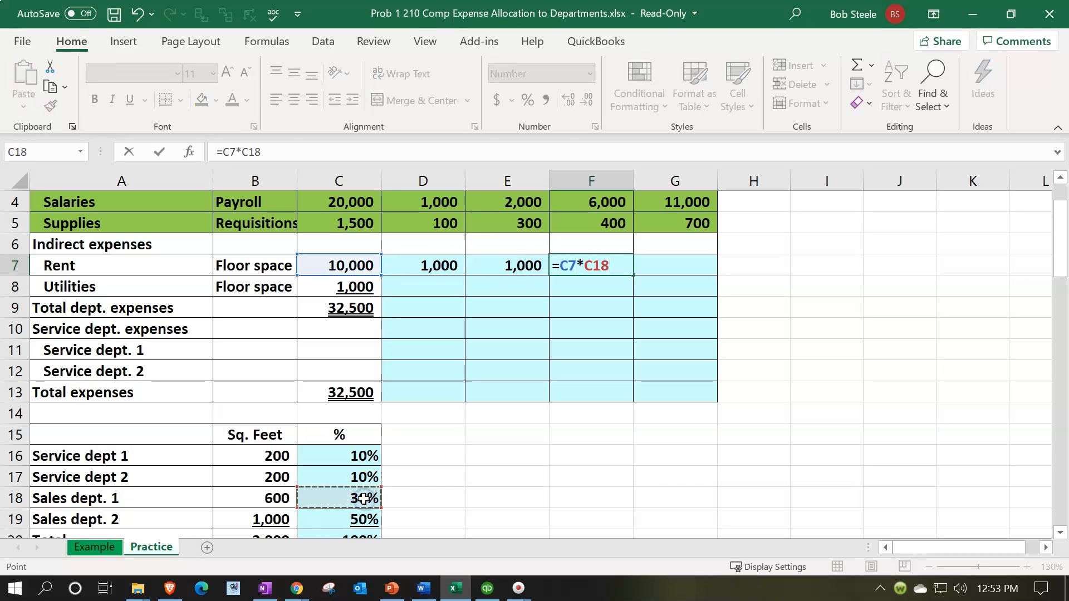
key(Tab)
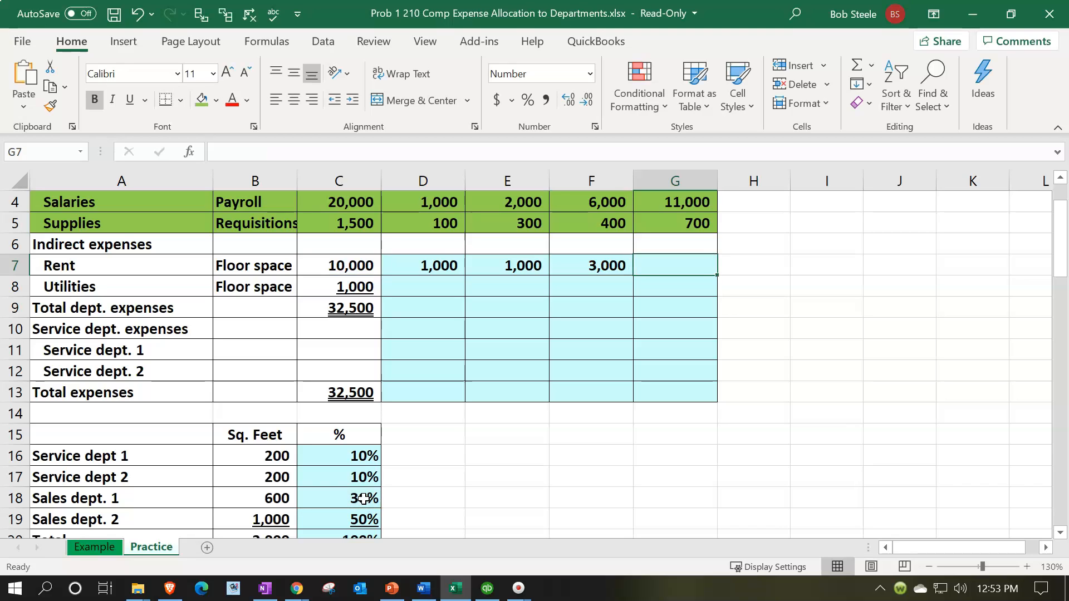
Step: Allocate rent to Sales Dept 2 in G7 by multiplying total rent by its floor space percentage, =C7*C19
text(=)
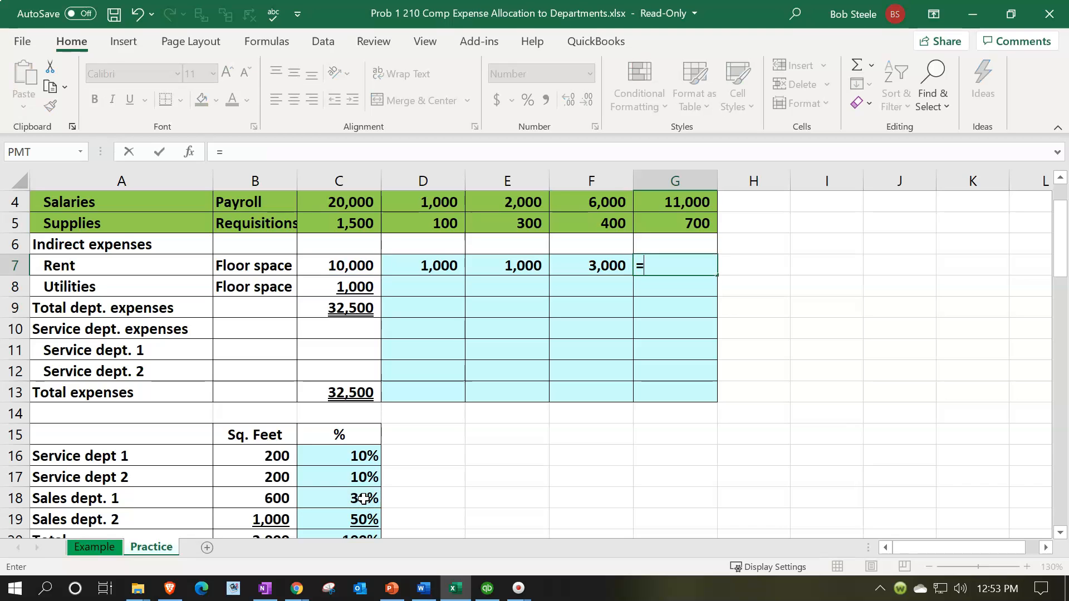
click(346, 272)
text(*)
click(359, 513)
key(Return)
key(Up)
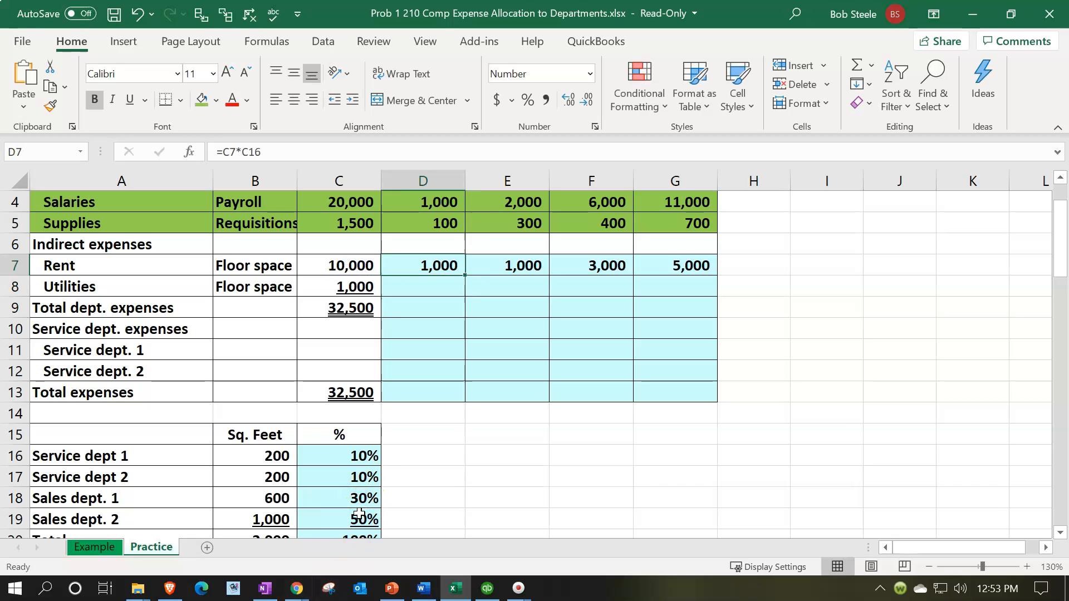
key(Left)
key(Left)
key(Left)
key(Down)
key(Right)
key(Right)
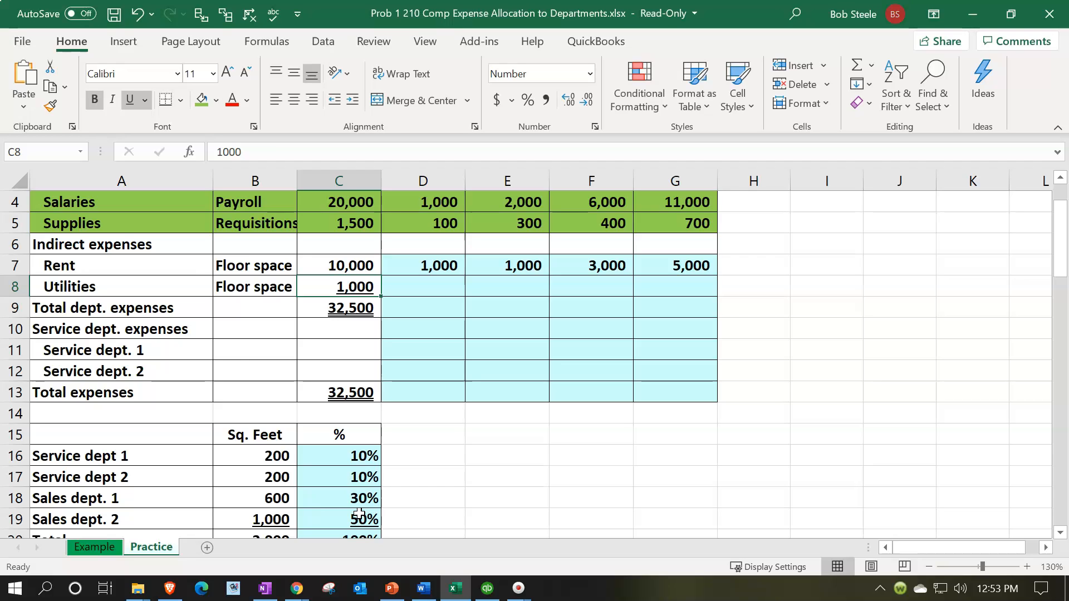
click(160, 261)
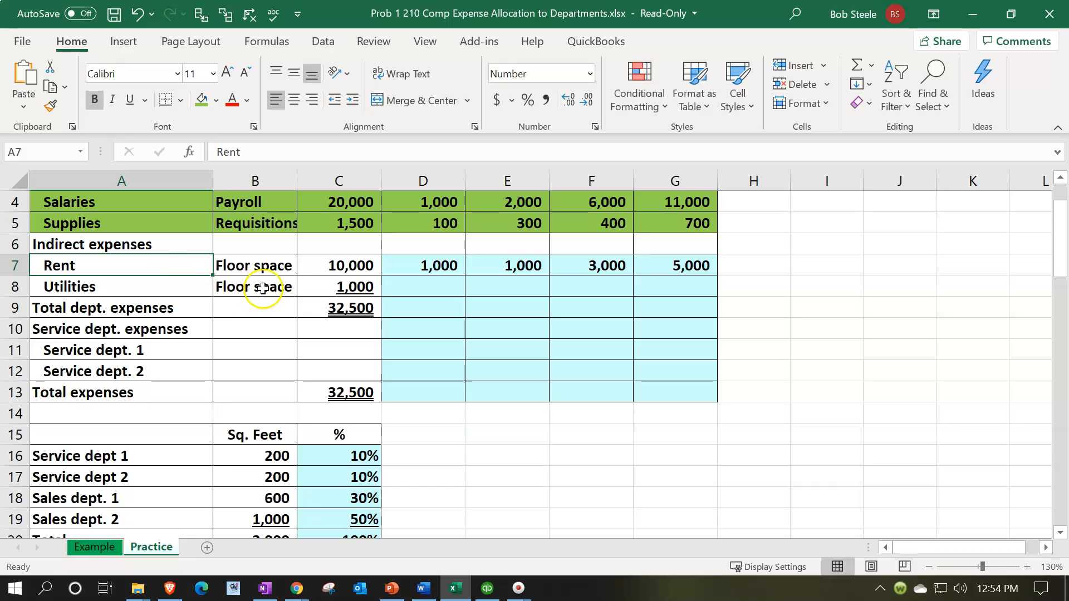
click(332, 270)
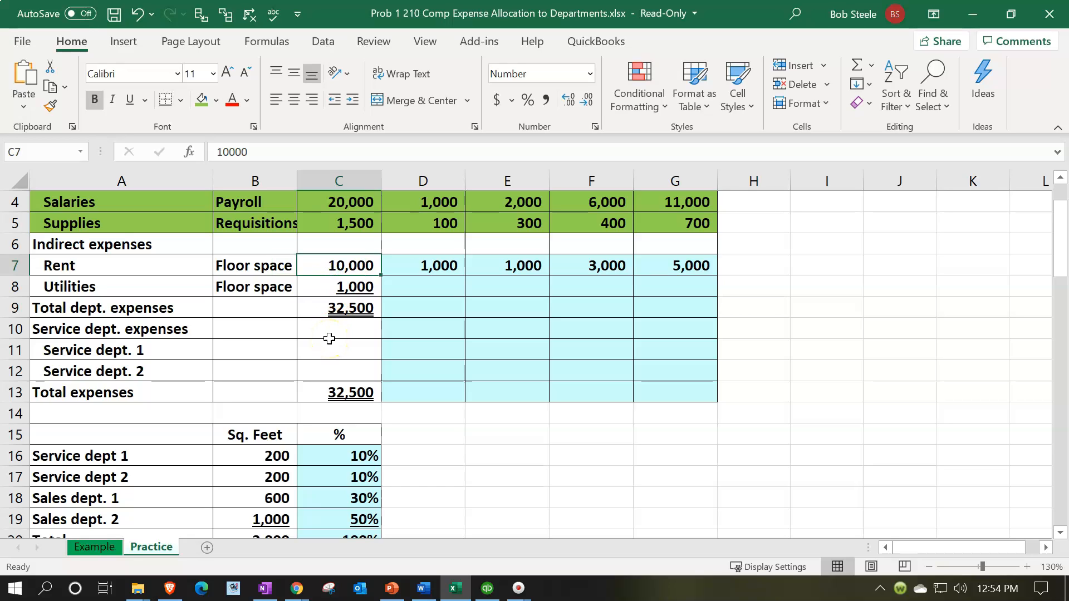
Step: Allocate utilities to Service Dept 1 in D8 by multiplying total utilities by its floor space percentage, =C8*C16
key(Down)
key(Right)
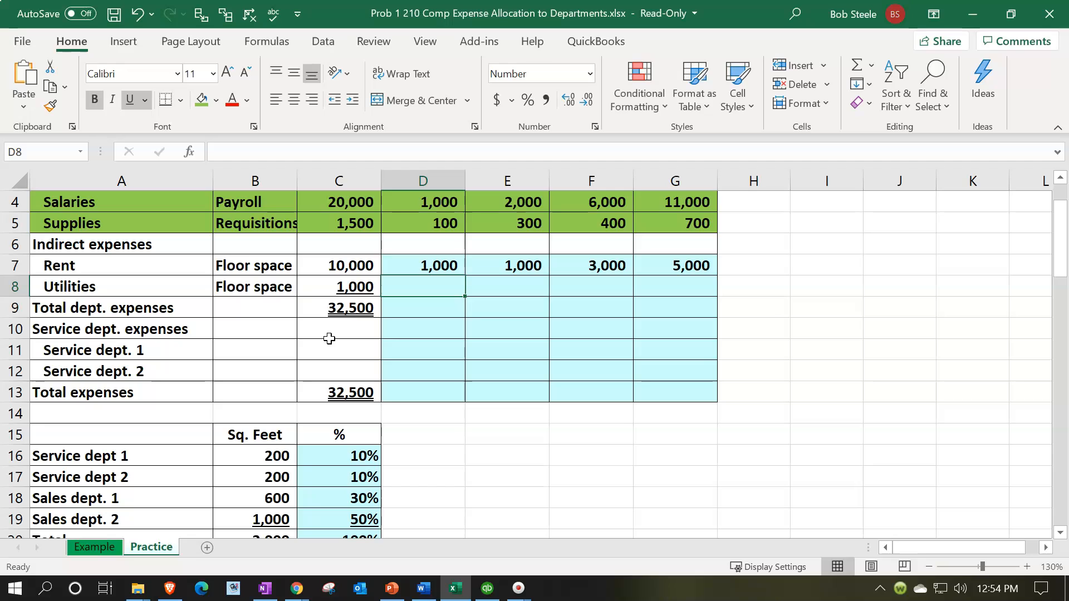
text(=)
key(Left)
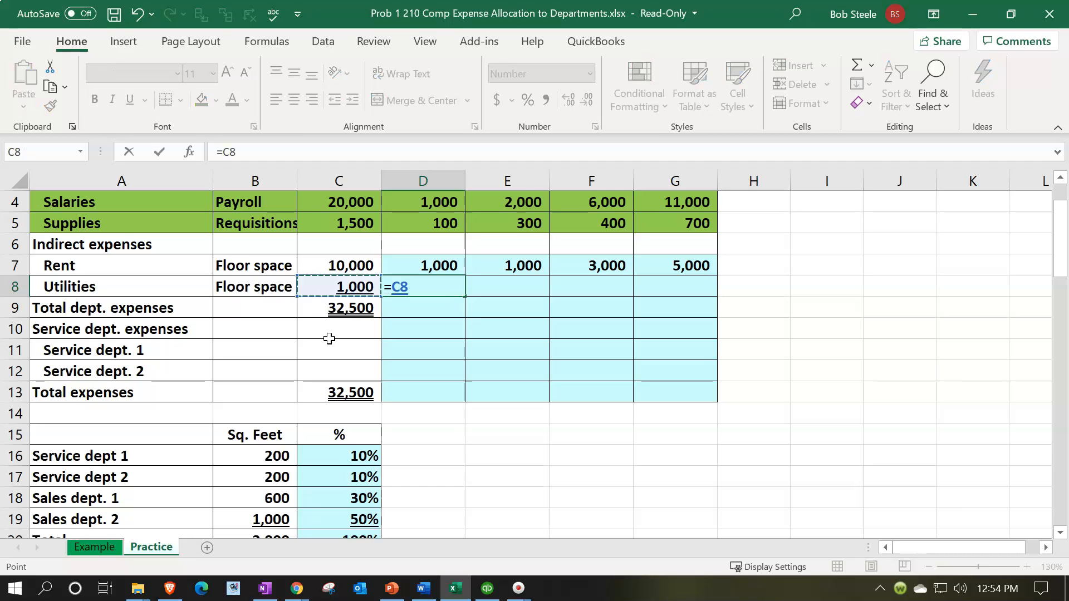
text(*)
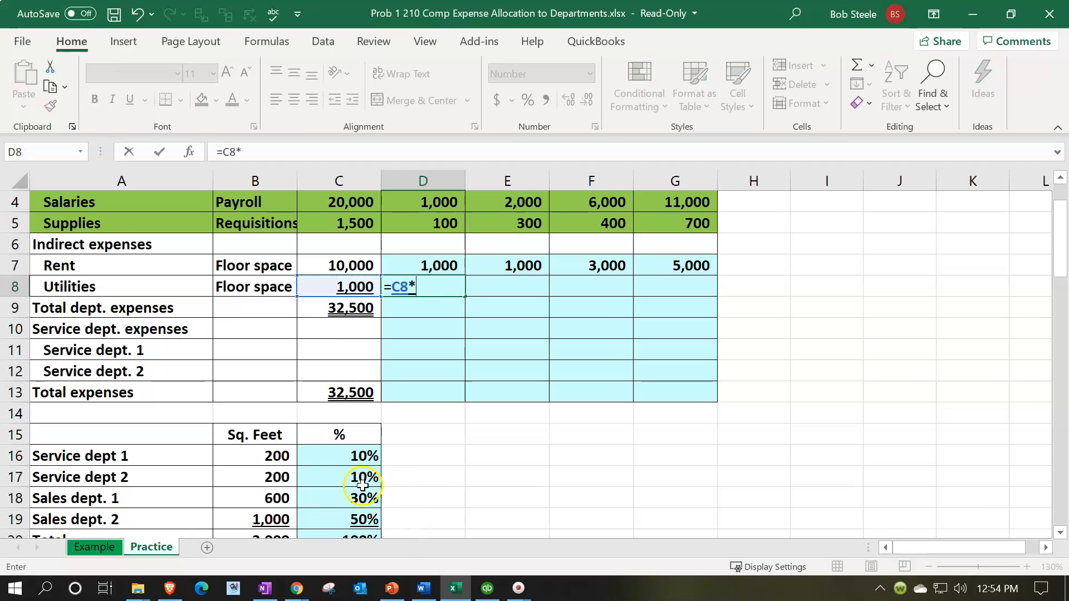
click(342, 452)
key(Tab)
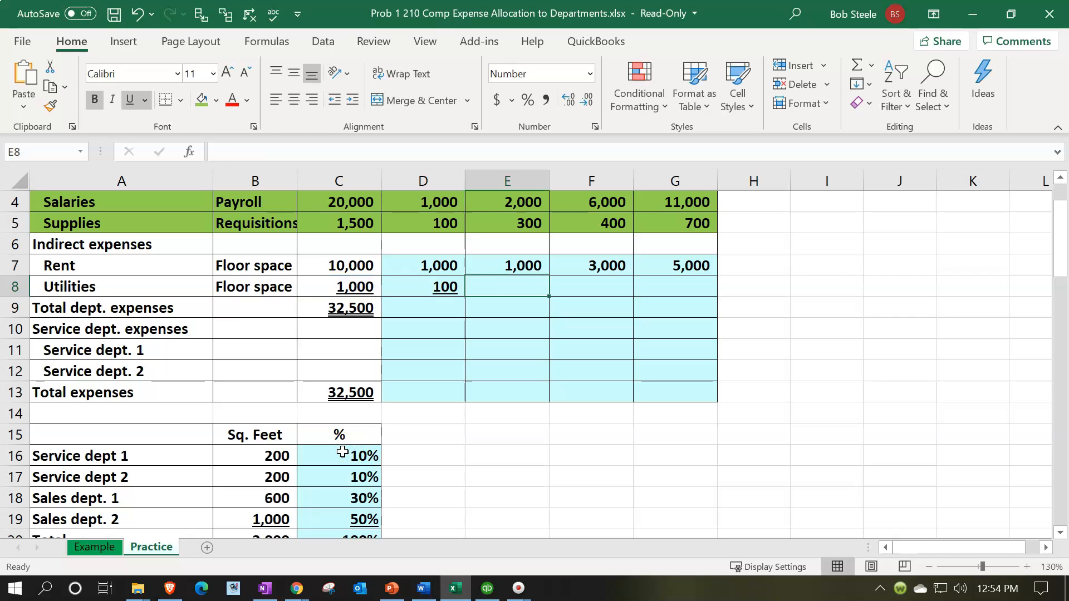
Step: Allocate utilities to Service Dept 2 in E8 by multiplying total utilities by its floor space percentage, =C8*C17
text(=)
key(Left)
key(Left)
text(*)
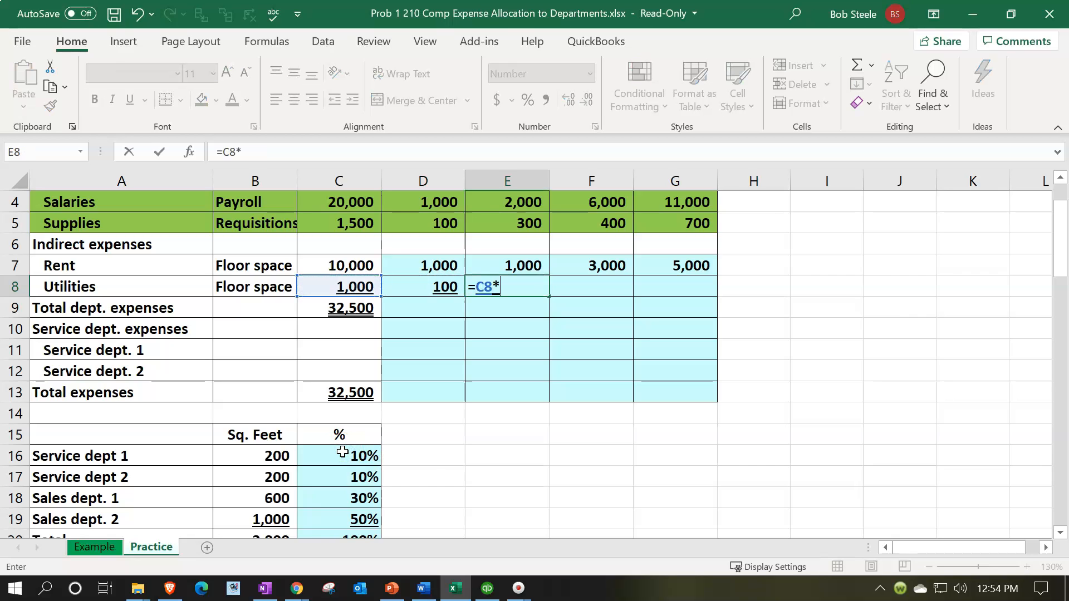
click(359, 474)
key(Tab)
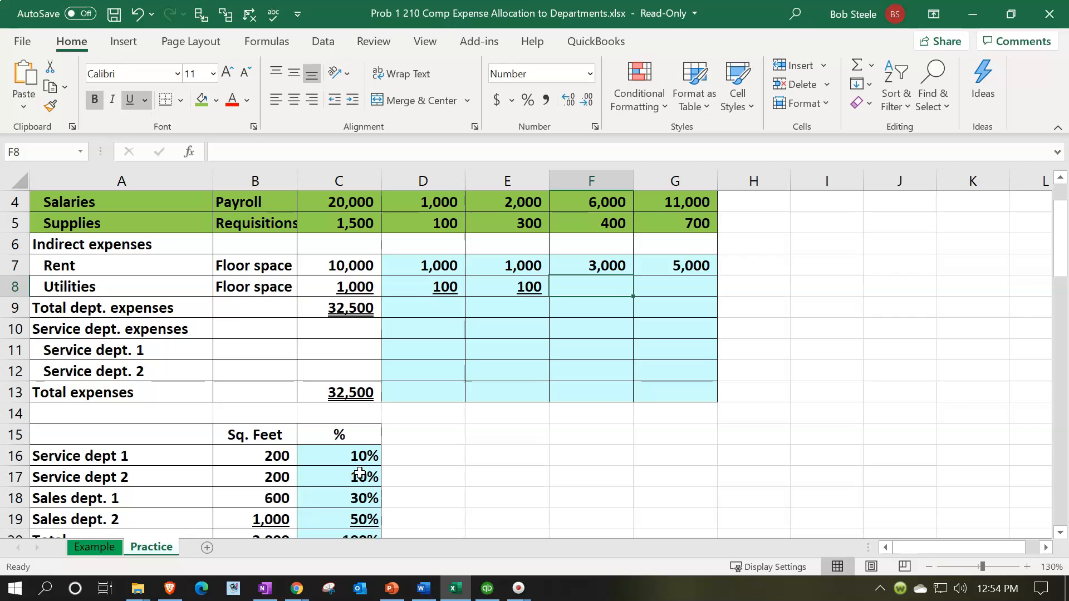
Step: Allocate utilities to Sales Dept 1 in F8 with the formula =C8*C18
text(=)
key(Left)
key(Left)
key(Left)
text(*)
click(359, 499)
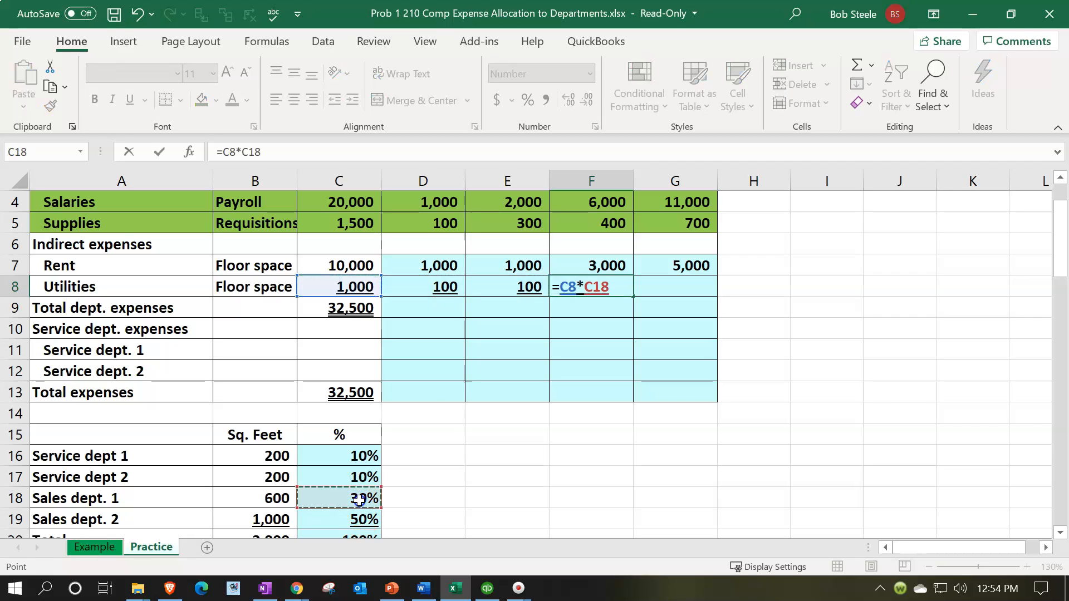
key(Tab)
Step: Allocate utilities to Sales Dept 2 in G8 with the formula =C8*C19
text(=)
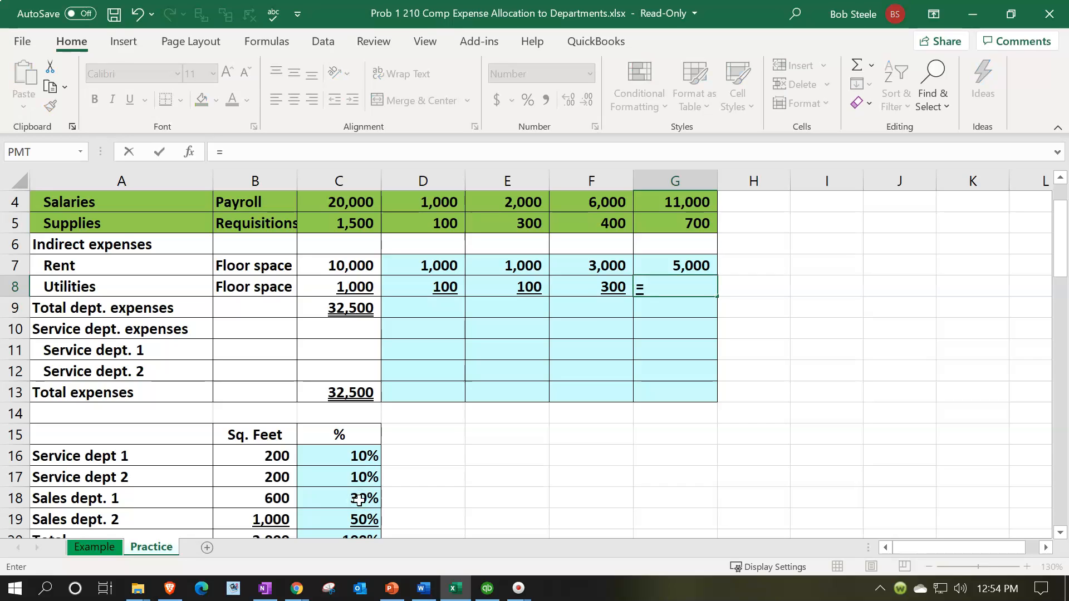
click(348, 283)
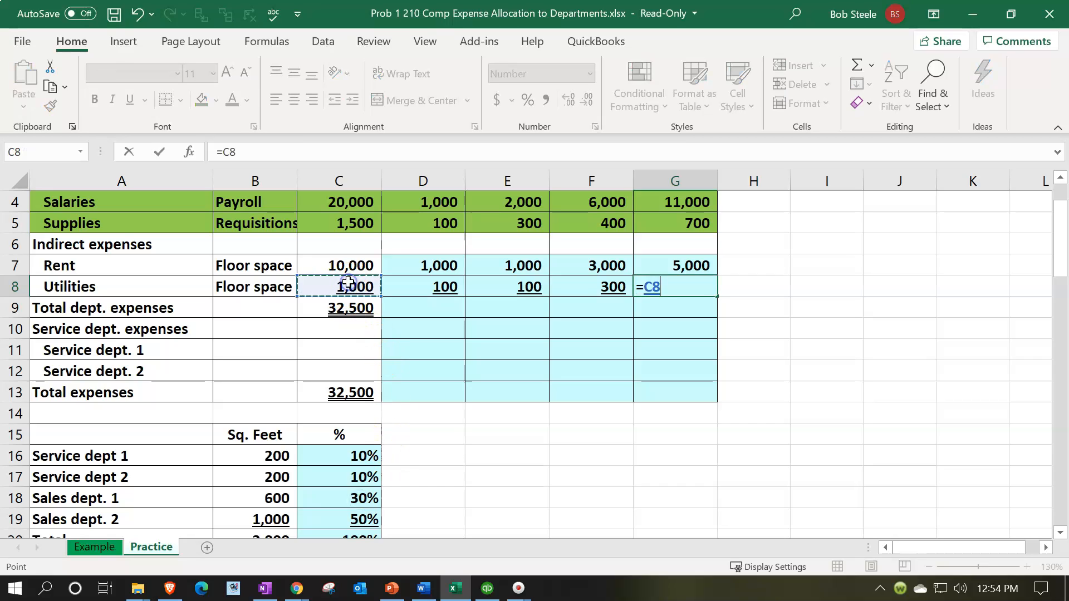
text(*)
click(343, 520)
key(Return)
Step: Total Service Dept 1's expenses in D9 with a SUM of D4:D8 and fill the formula across to G9
key(Left)
key(Left)
key(Right)
key(Right)
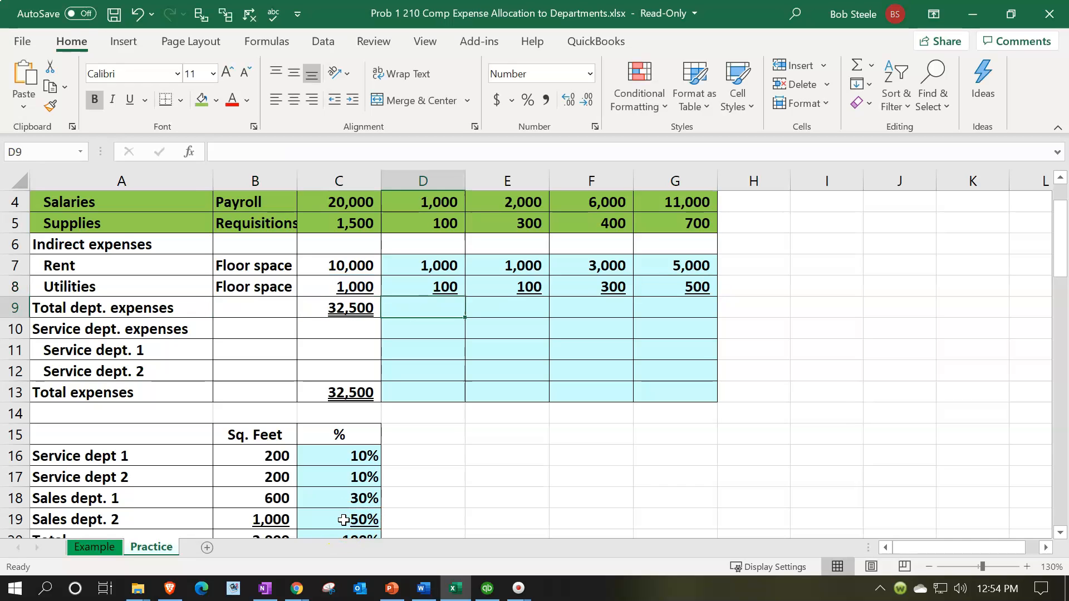
scroll(440, 323, up, 1)
scroll(442, 352, down, 1)
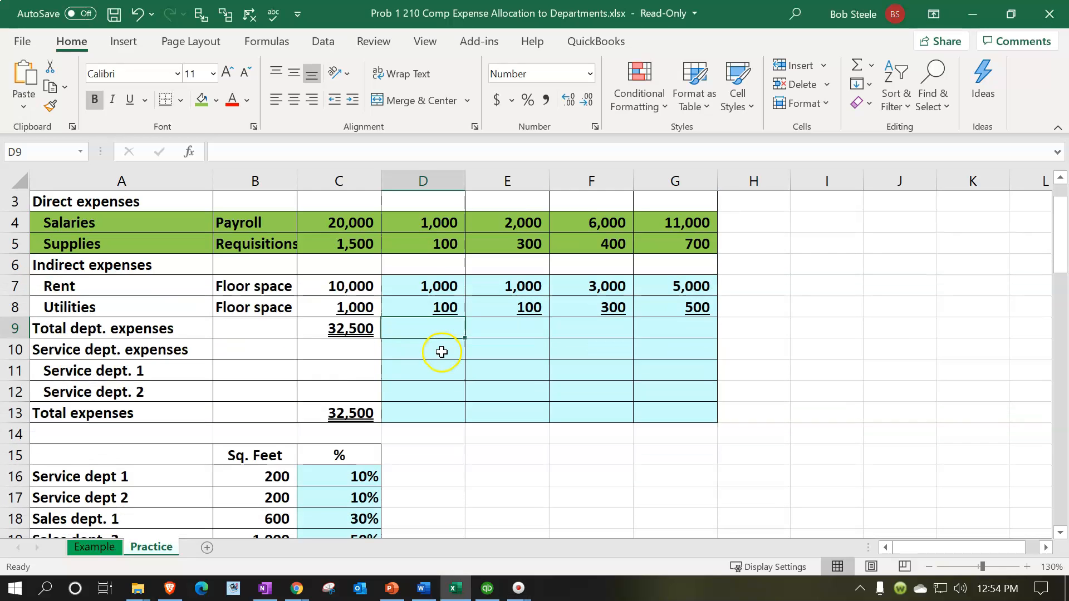
scroll(442, 352, down, 1)
text(=sum()
key(Up)
key(shift+Up)
key(shift+Up)
key(shift+Up)
key(shift+Up)
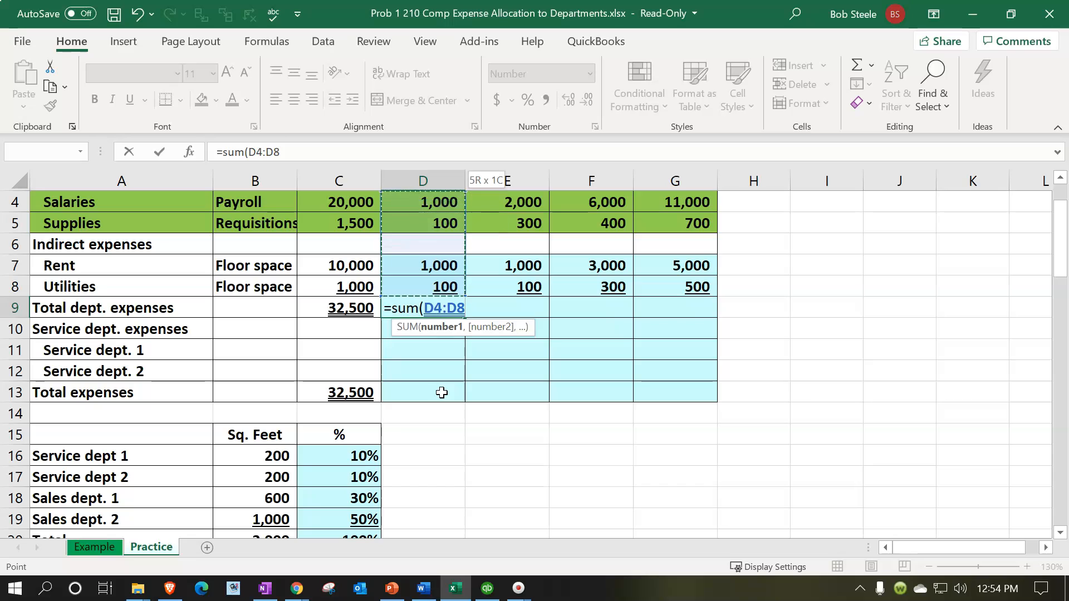
key(Return)
key(Up)
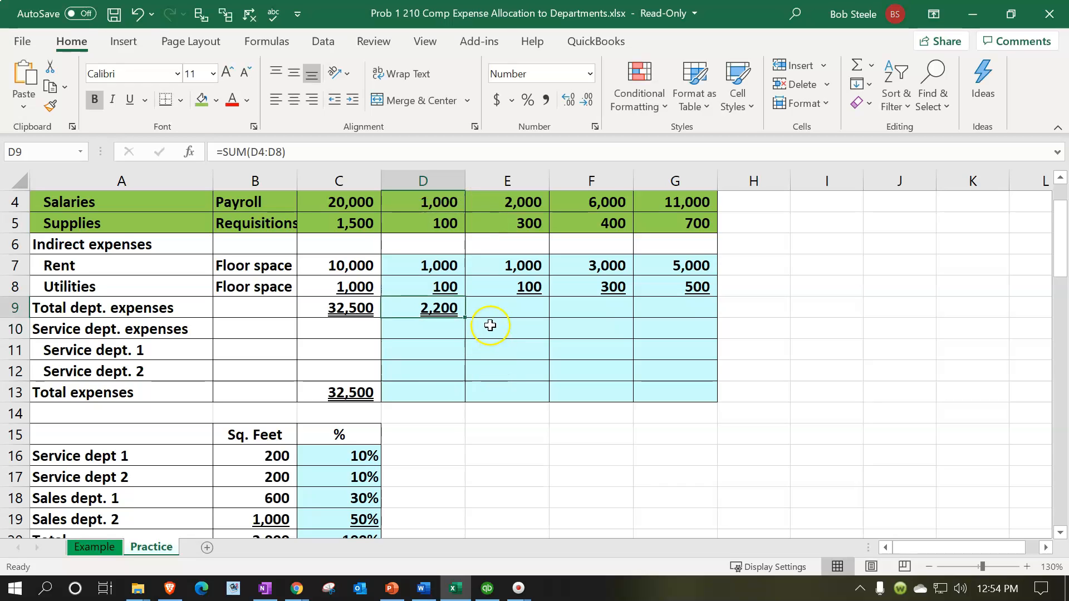
drag(466, 316, 681, 313)
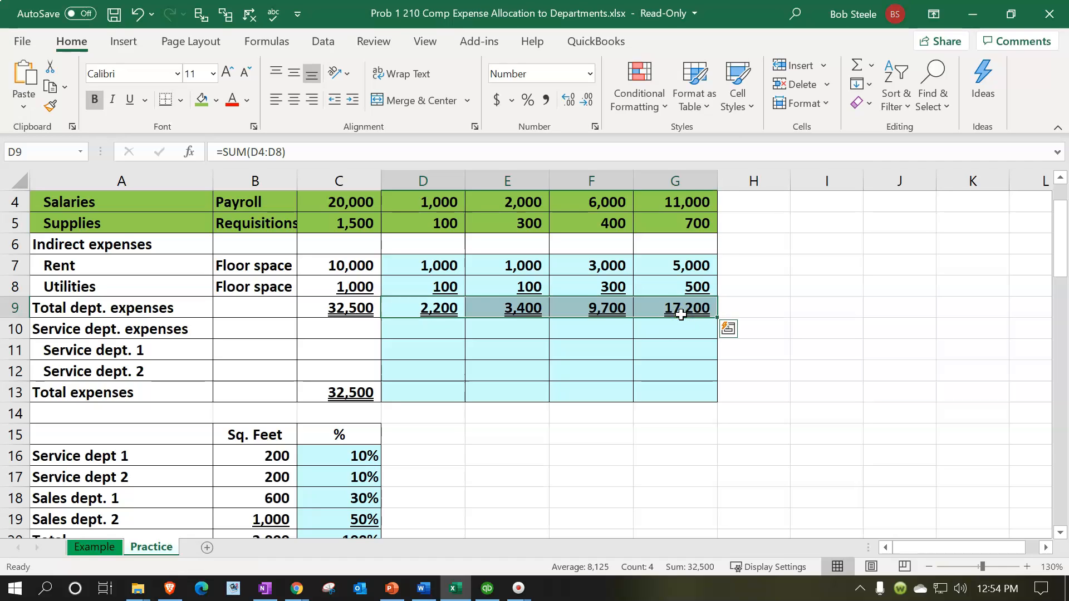
Step: Check the sum of the department totals in D9:G9 against the overall total in C9 and review its formula
drag(446, 307, 654, 304)
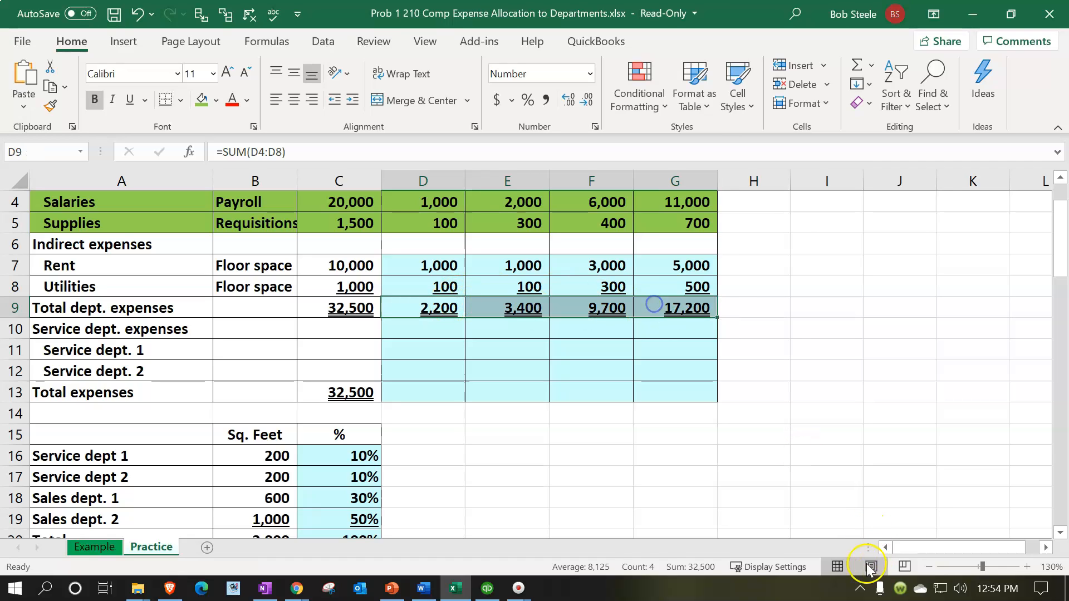
double_click(346, 308)
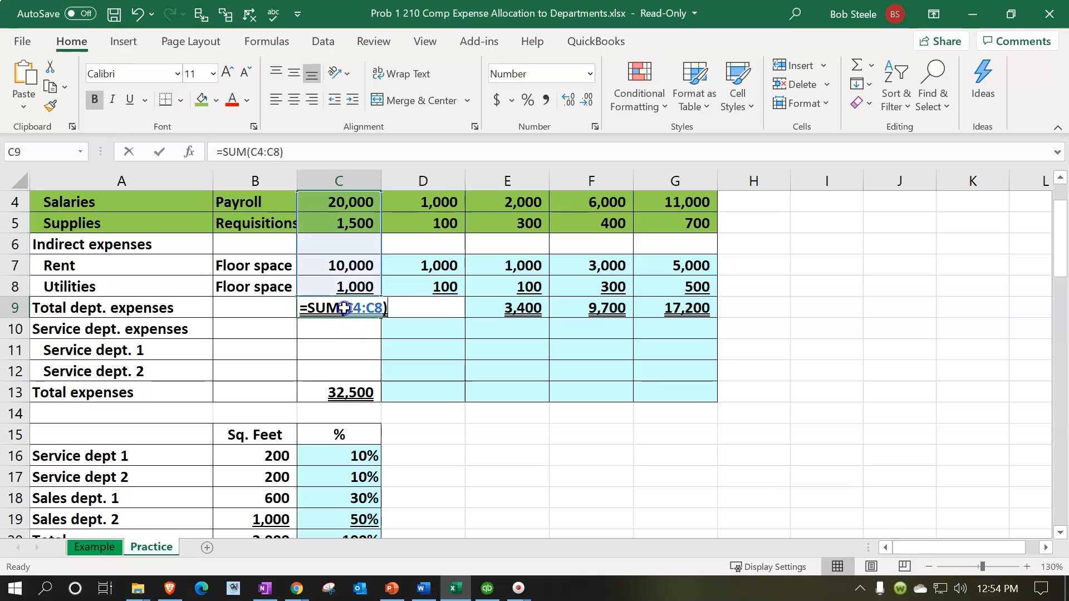
key(Return)
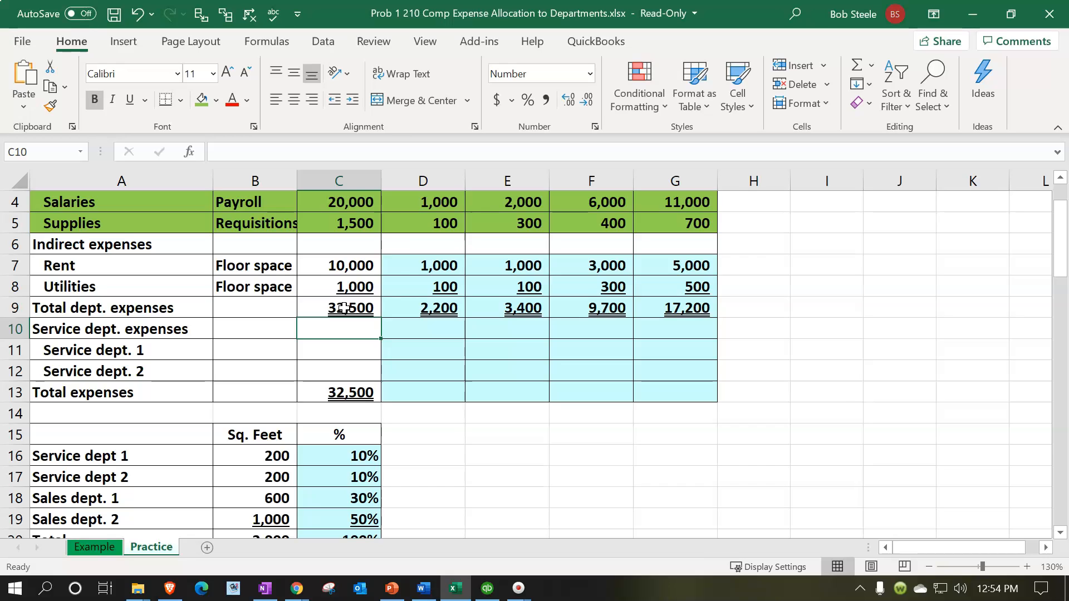
click(398, 273)
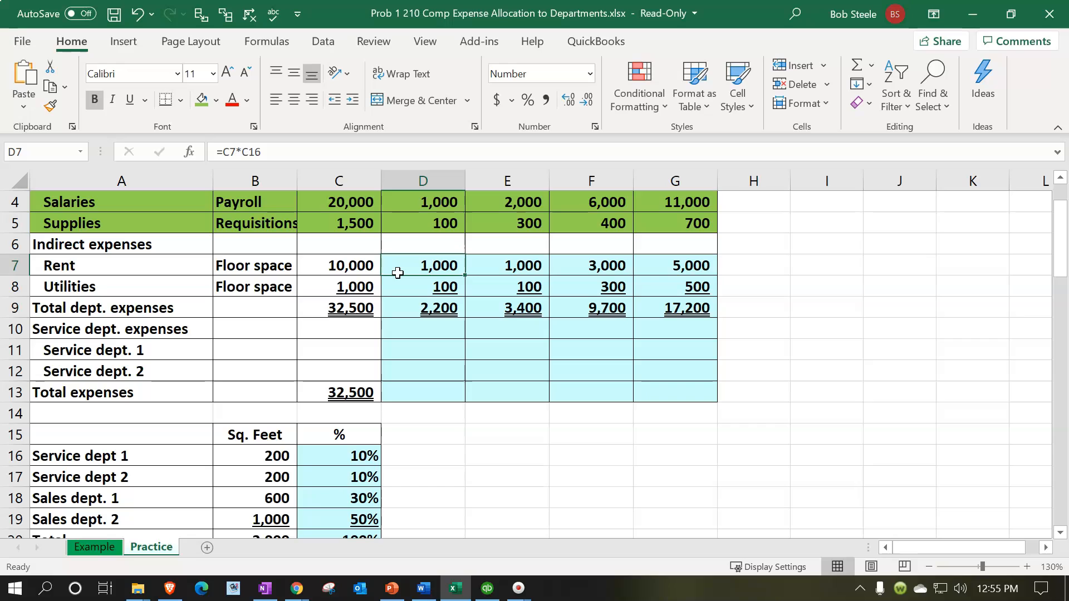
click(351, 268)
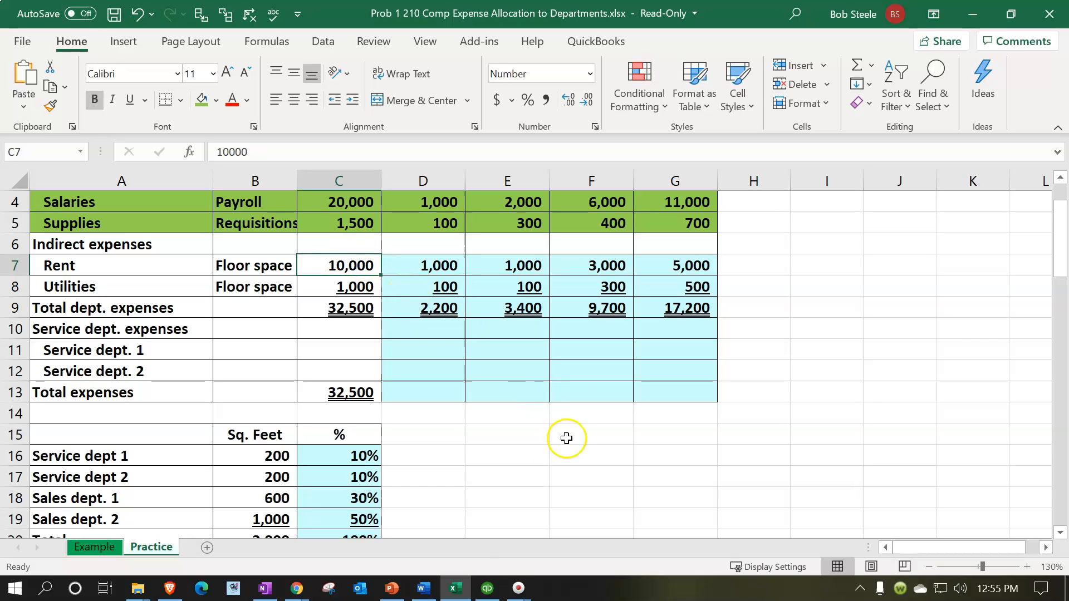
Step: Switch to QuickBooks, examine the class column on a blank vendor bill, close the form and return to the Excel worksheet
click(487, 588)
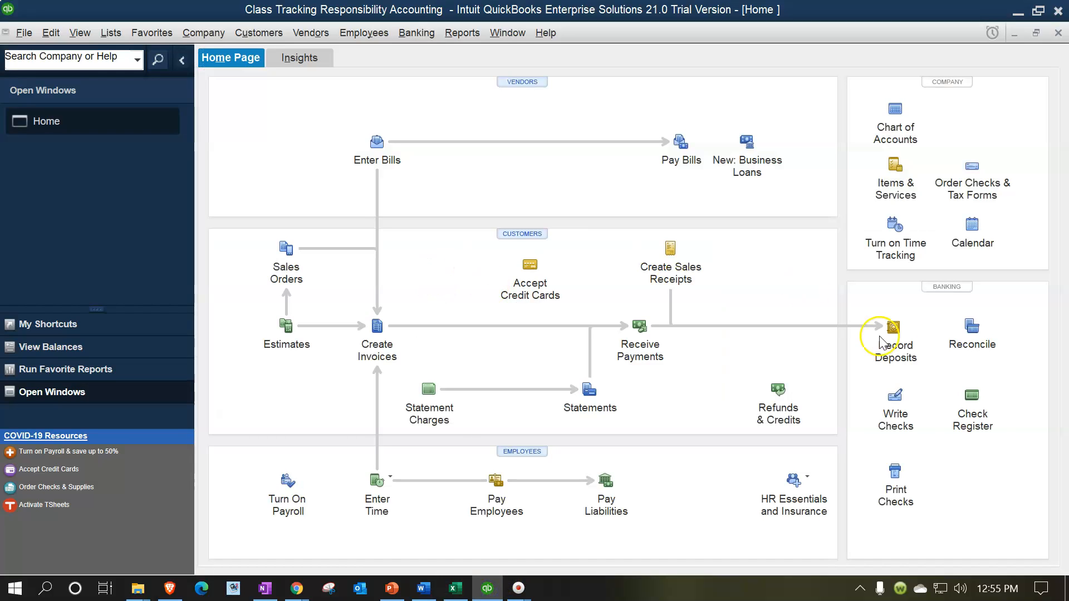
click(378, 143)
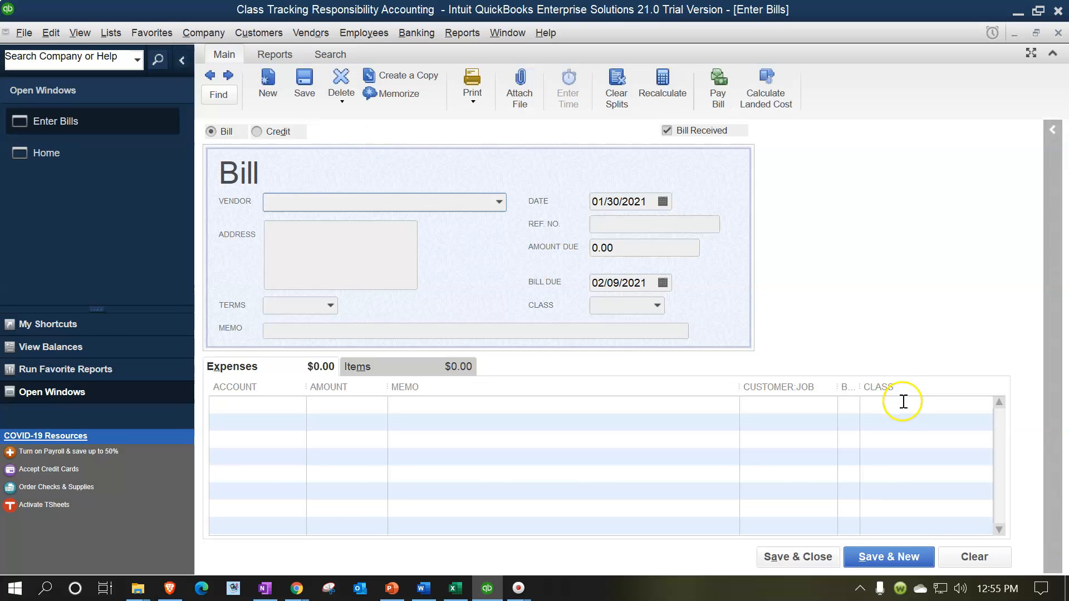
click(898, 435)
click(395, 452)
click(1055, 34)
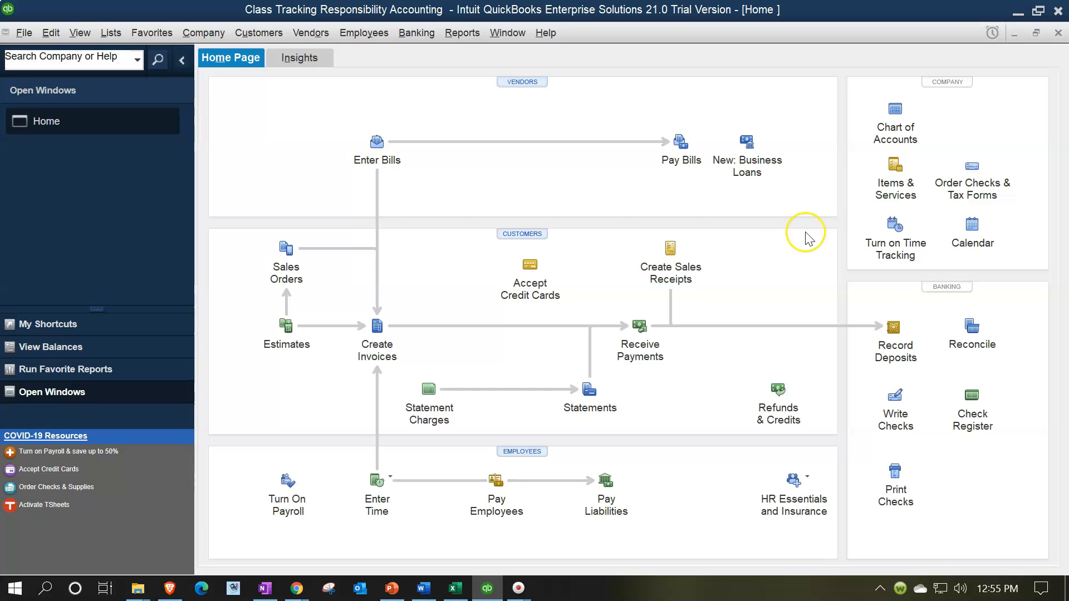
click(1016, 15)
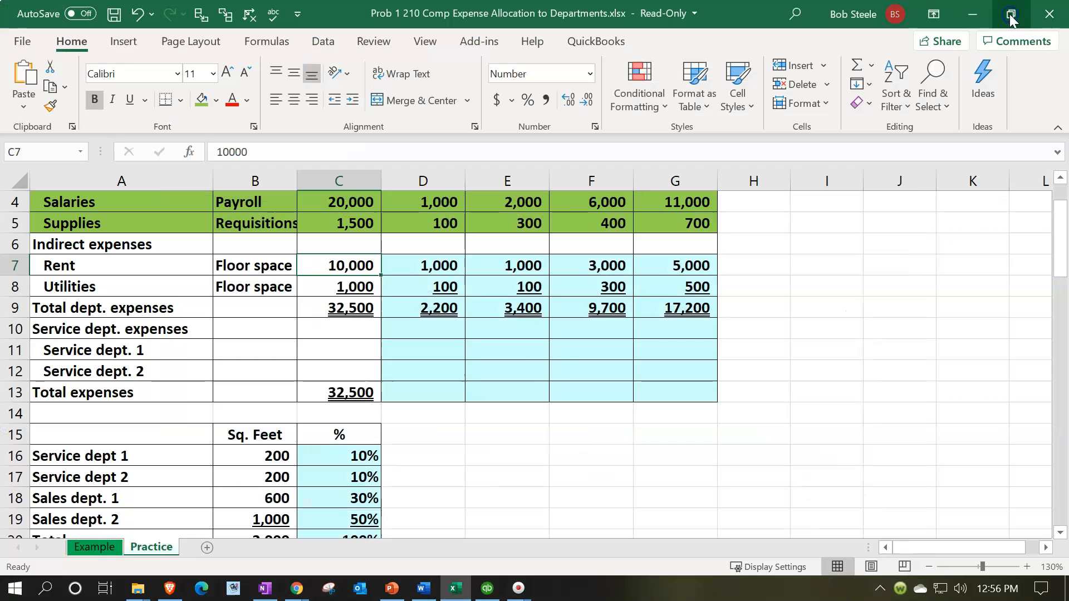
click(544, 366)
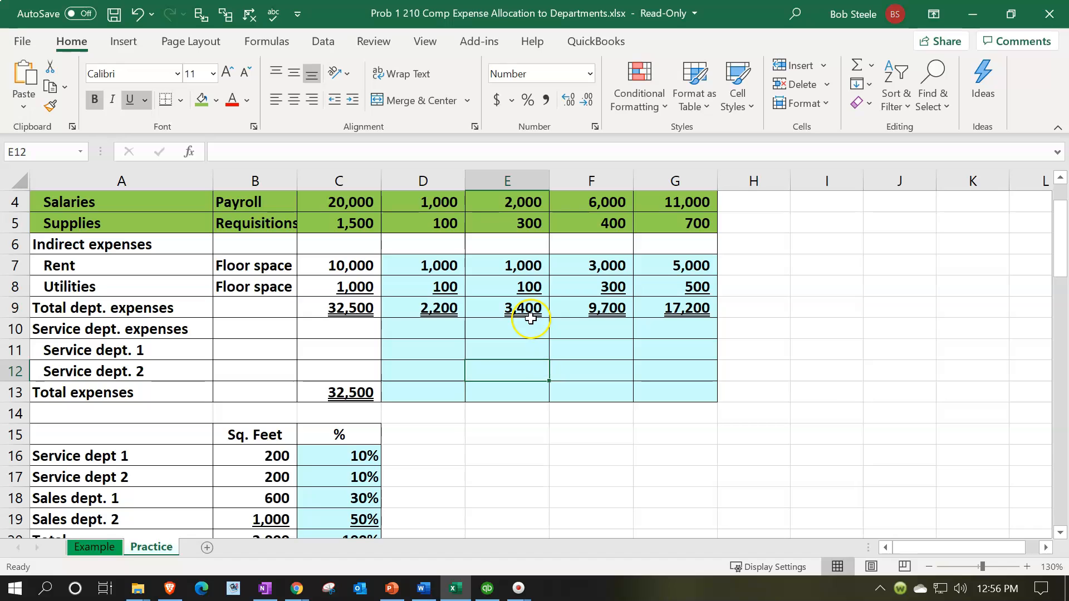
click(738, 284)
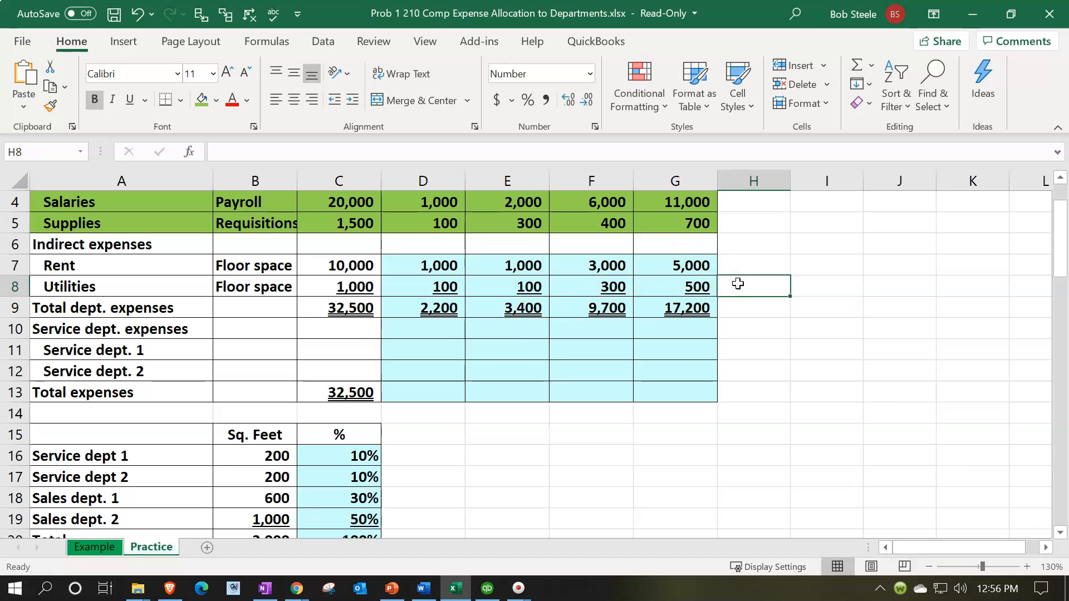